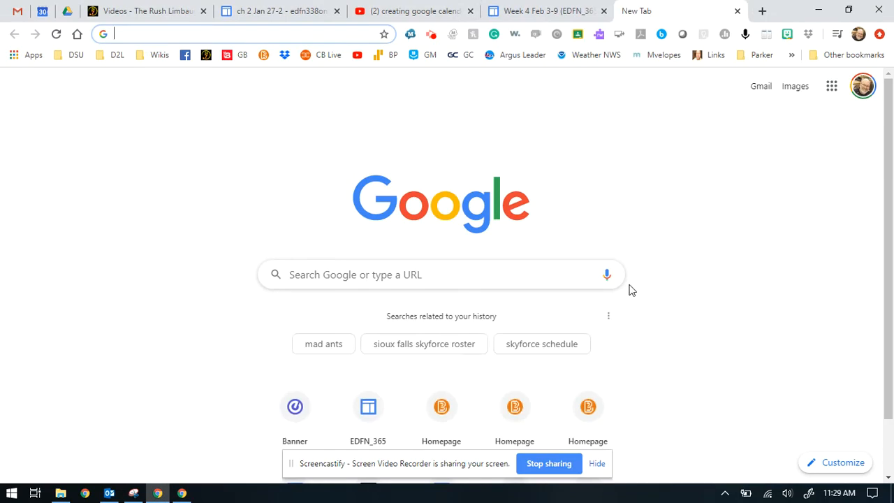
# Open the New Tab customisation panel and look through its shortcut, colour and background options.
pyautogui.click(832, 87)
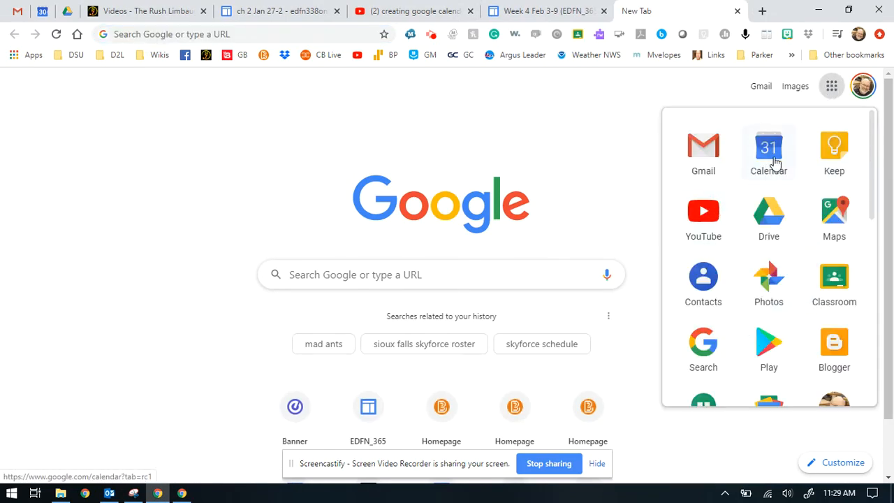
pyautogui.click(598, 149)
pyautogui.scroll(-1, 670, 237)
pyautogui.scroll(1, 699, 301)
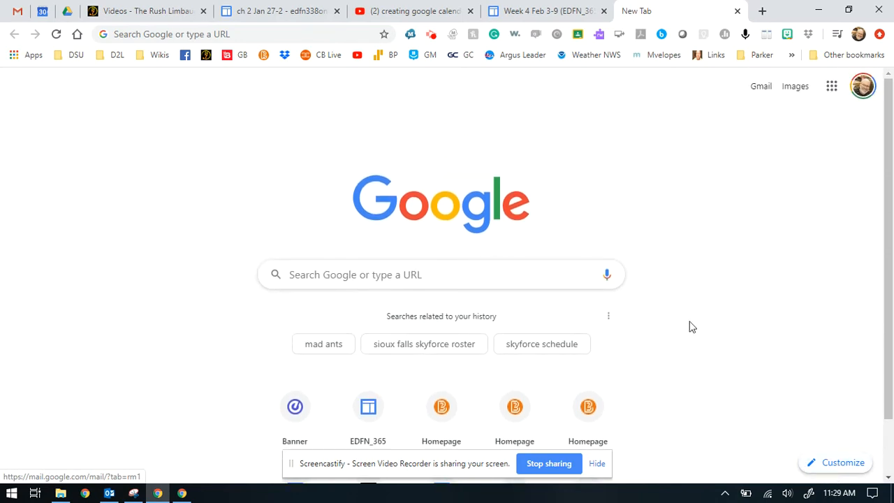
pyautogui.click(832, 461)
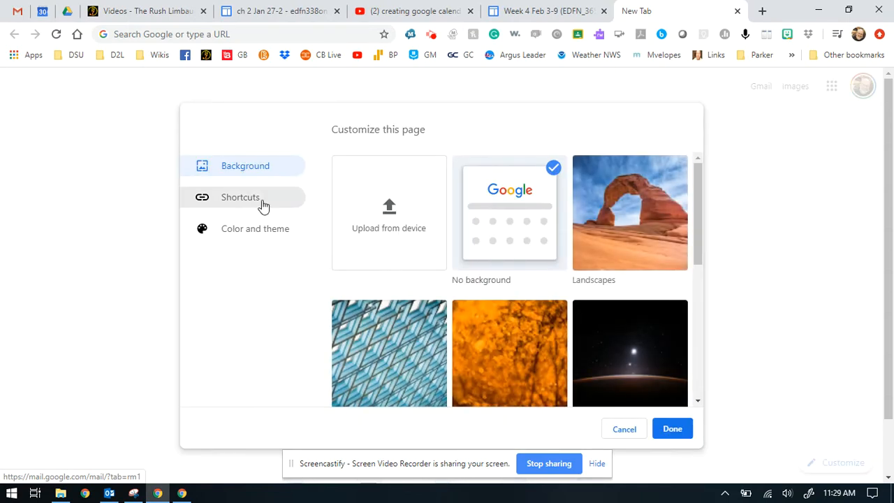
pyautogui.click(262, 204)
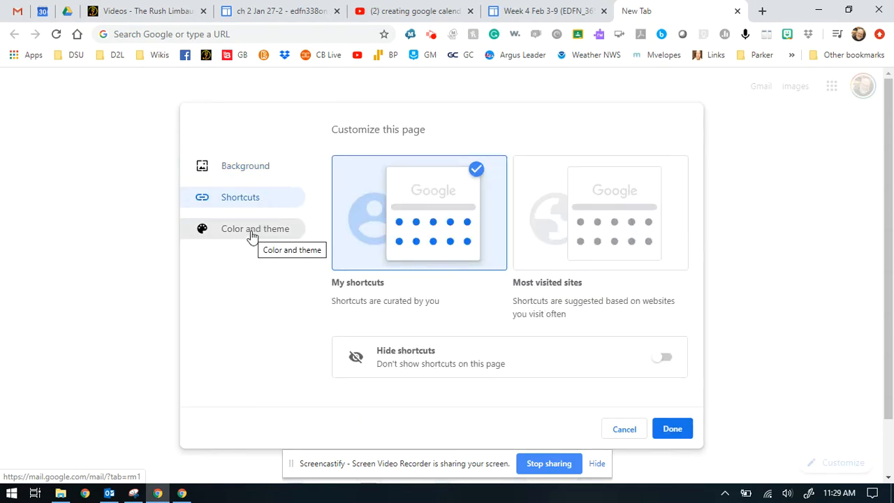
pyautogui.click(254, 230)
pyautogui.click(250, 175)
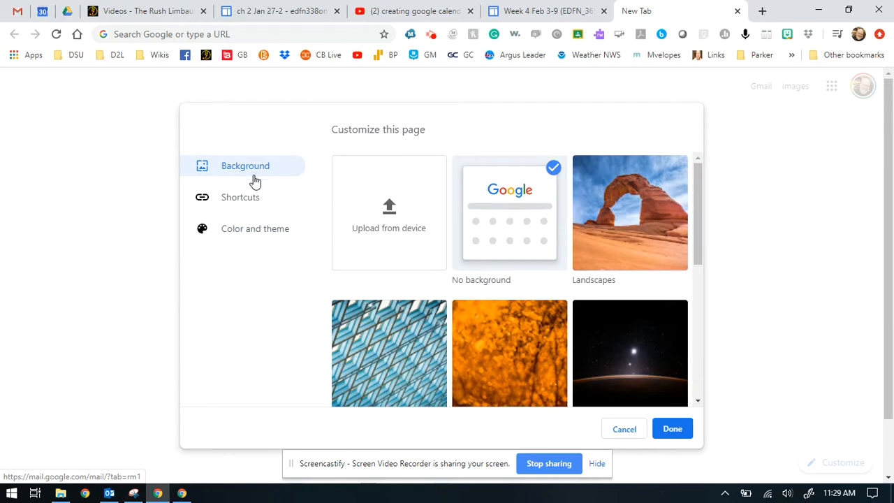
pyautogui.scroll(-5, 546, 247)
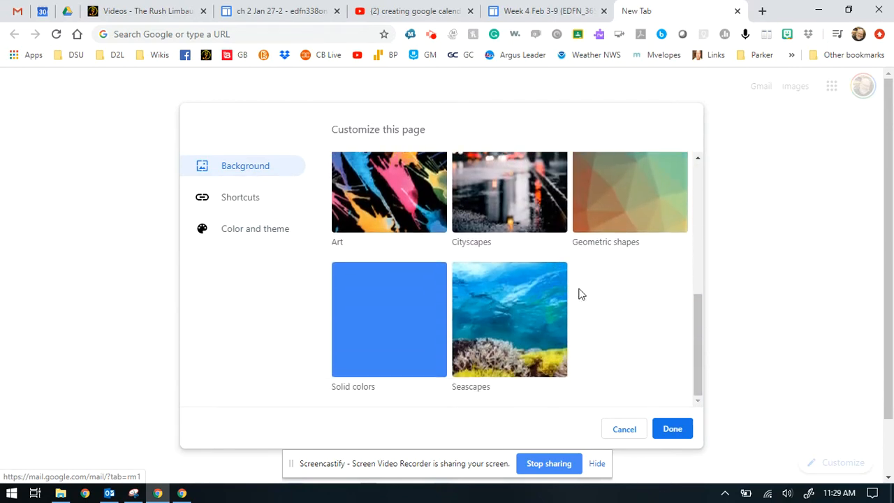
pyautogui.scroll(5, 579, 293)
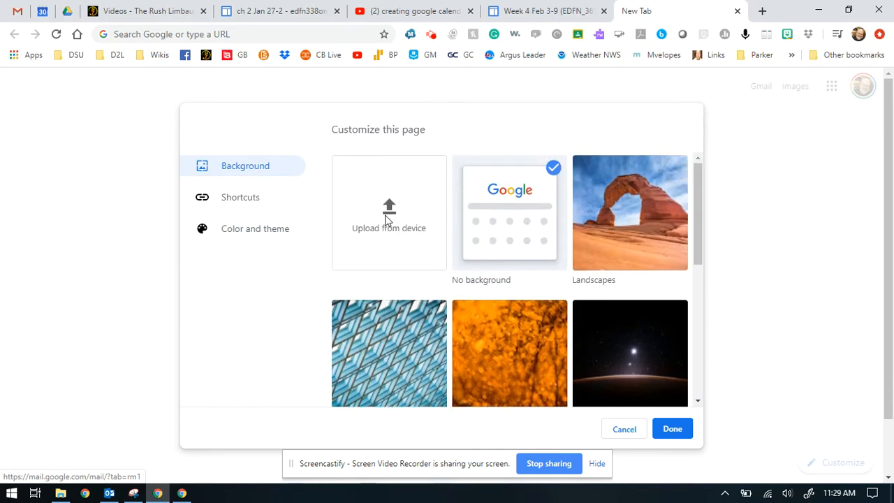
# Start uploading a background image and browse to the Dropbox Photos folder.
pyautogui.click(387, 220)
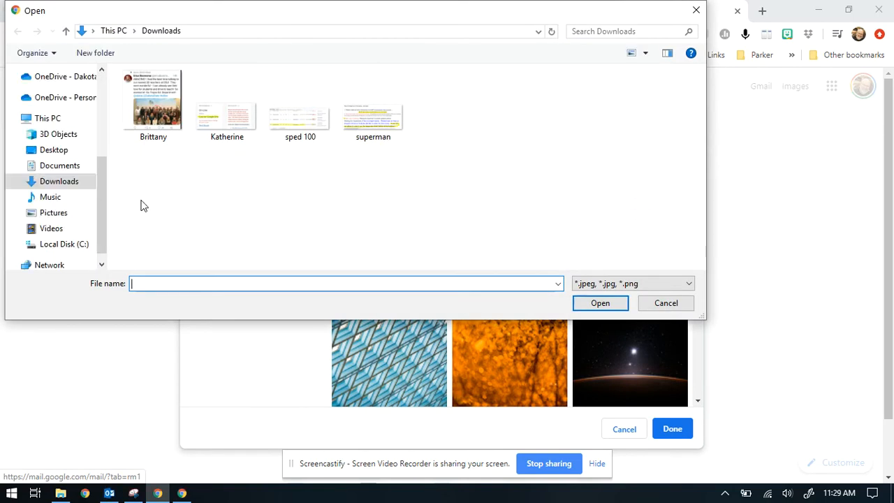
pyautogui.moveTo(98, 187); pyautogui.dragTo(100, 141)
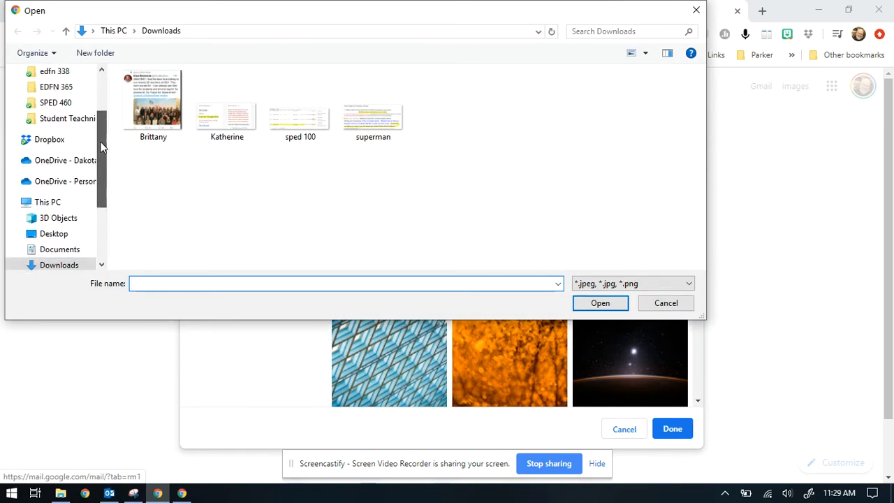
pyautogui.click(59, 143)
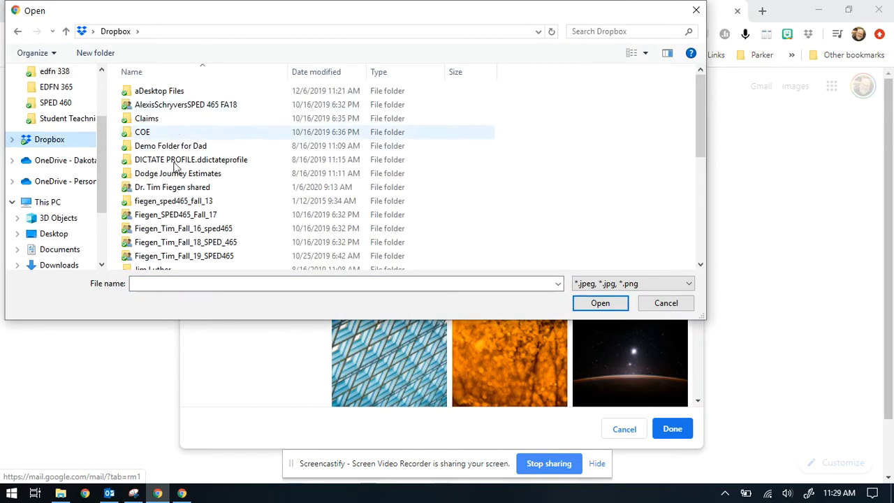
pyautogui.scroll(-2, 186, 215)
pyautogui.scroll(-1, 187, 216)
pyautogui.click(180, 224)
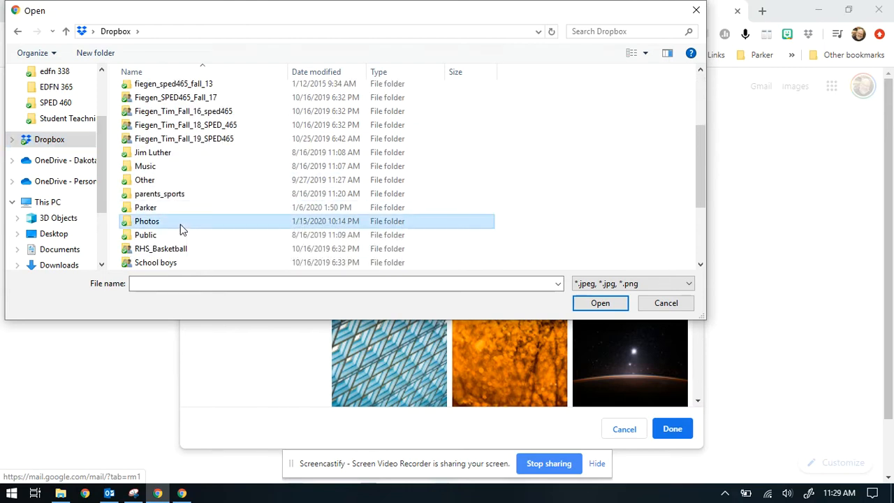
pyautogui.click(180, 224)
pyautogui.doubleClick(130, 225)
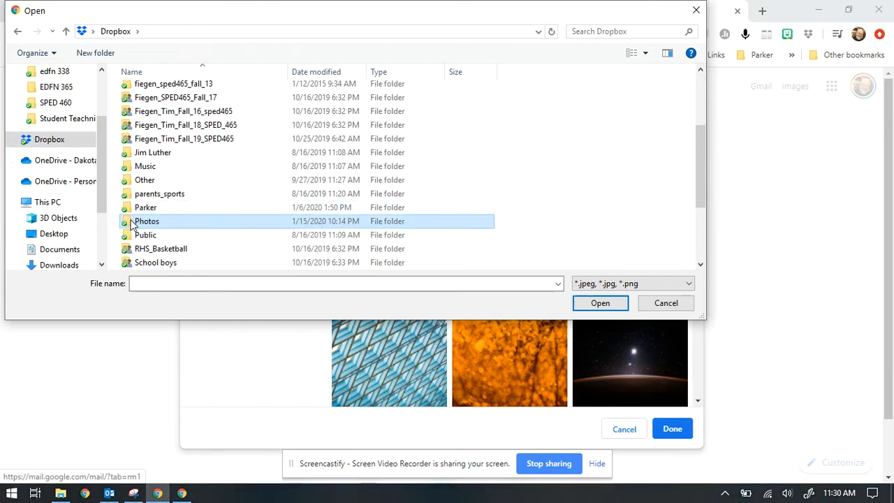
# Set the family fall 17 photo from the boys folder as the New Tab background.
pyautogui.doubleClick(148, 107)
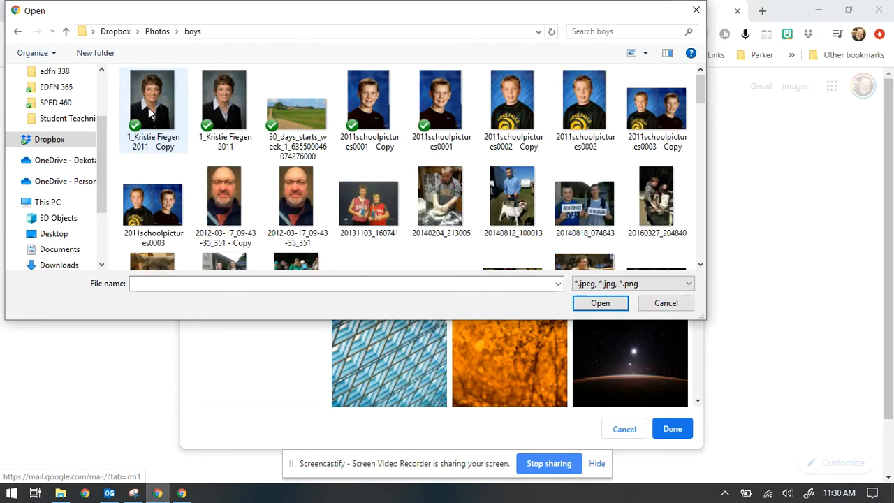
pyautogui.scroll(-10, 344, 206)
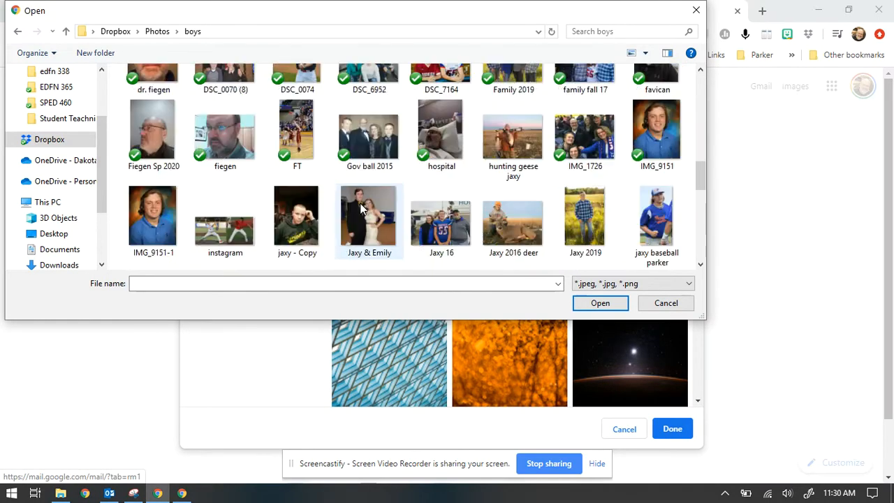
pyautogui.scroll(1, 362, 209)
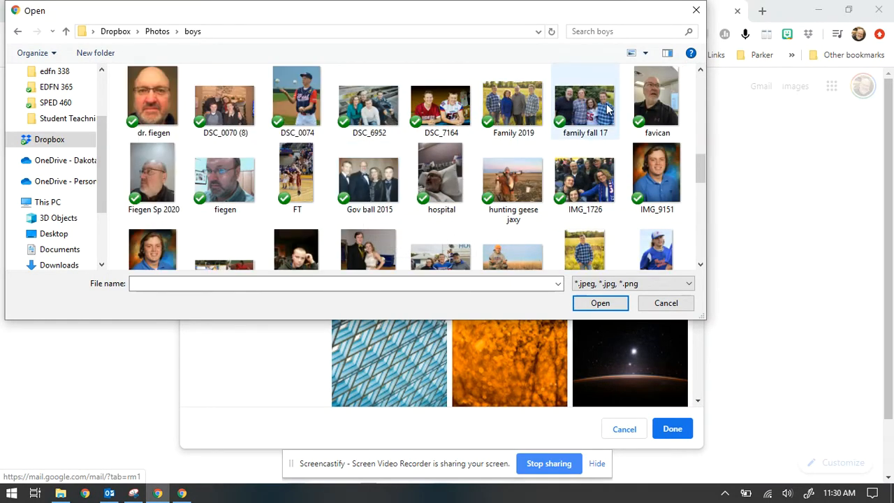
pyautogui.click(601, 131)
pyautogui.click(600, 302)
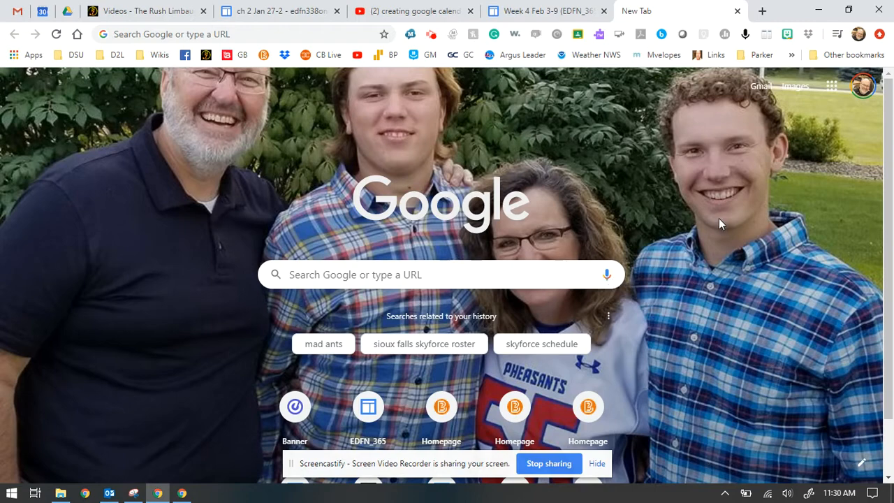
# Launch Calendar from Google apps and toggle the main calendar's events off and on twice.
pyautogui.click(830, 89)
pyautogui.click(773, 154)
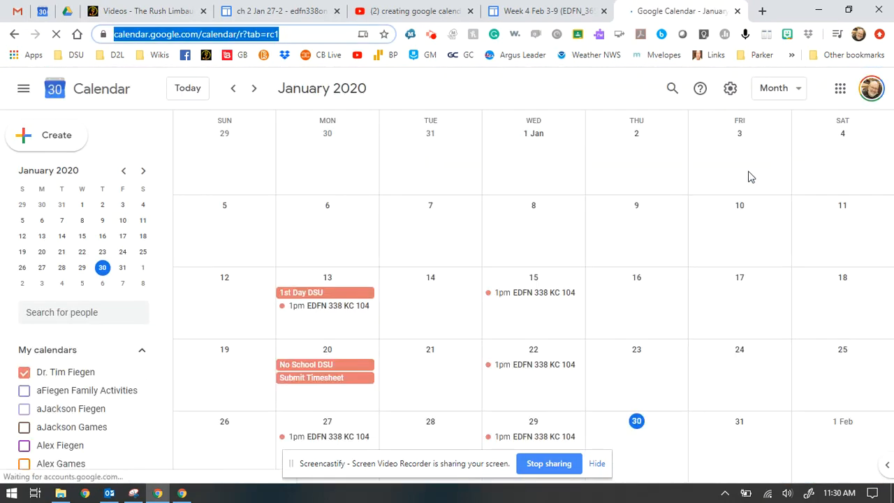
pyautogui.click(25, 373)
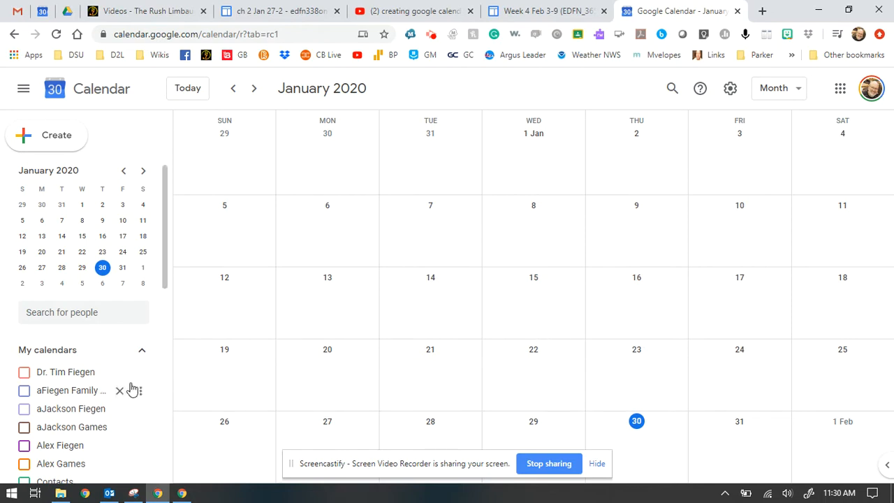
pyautogui.click(24, 374)
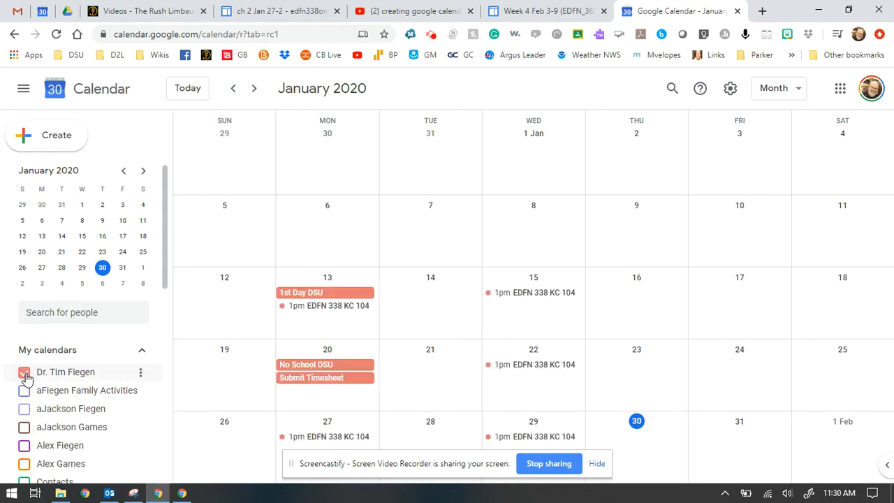
pyautogui.click(24, 373)
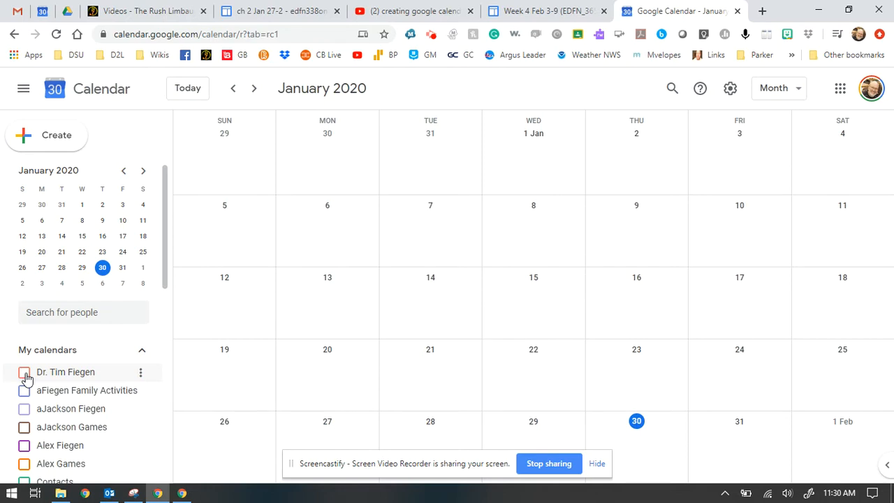
pyautogui.click(24, 373)
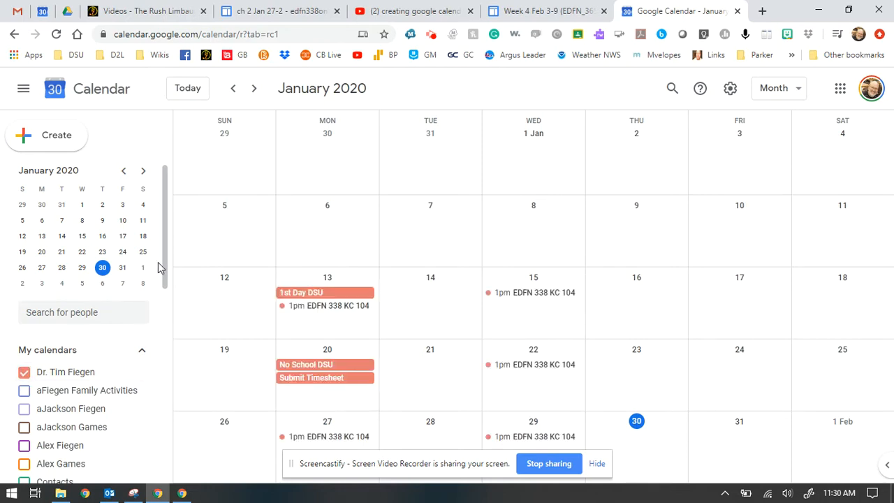
pyautogui.moveTo(161, 266); pyautogui.dragTo(184, 255)
# Open the main calendar's Settings and sharing page and scroll down to Access permissions.
pyautogui.click(141, 372)
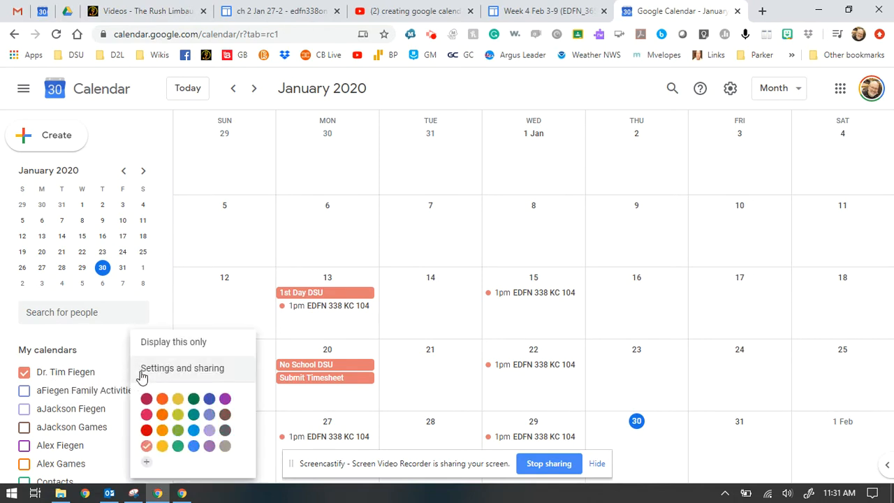
pyautogui.click(160, 368)
pyautogui.click(279, 173)
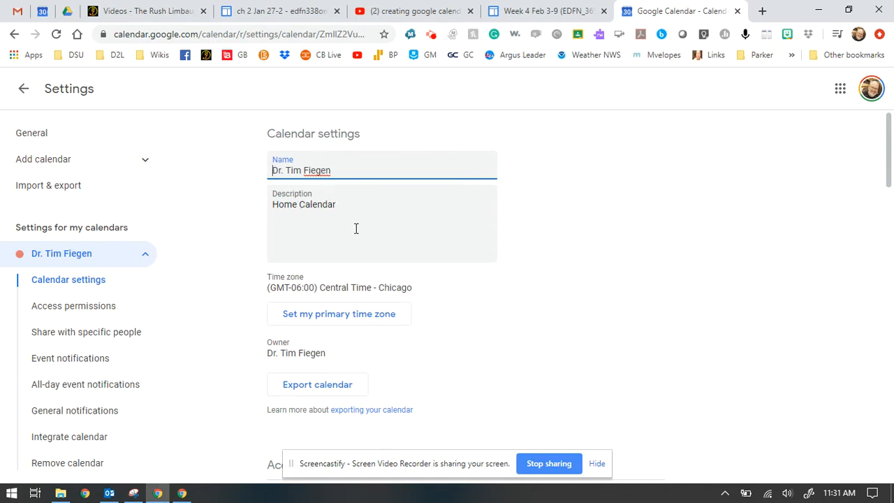
pyautogui.scroll(-1, 385, 242)
pyautogui.scroll(-2, 516, 250)
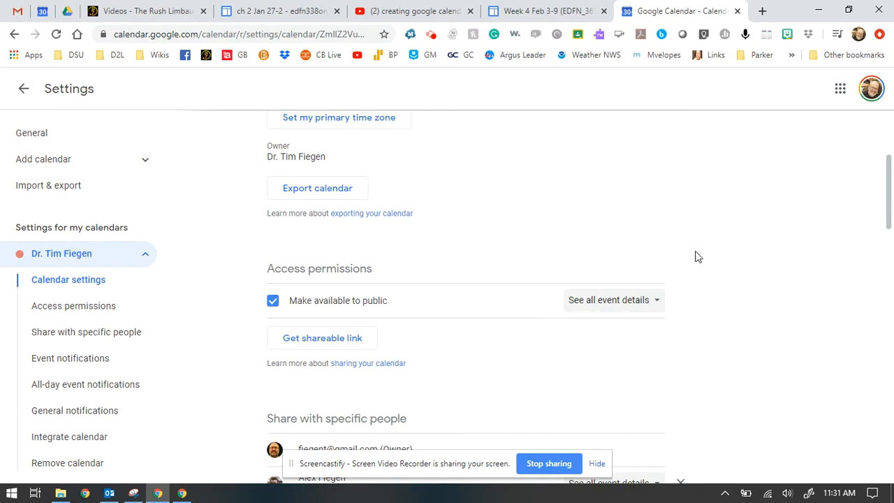
pyautogui.scroll(-1, 695, 257)
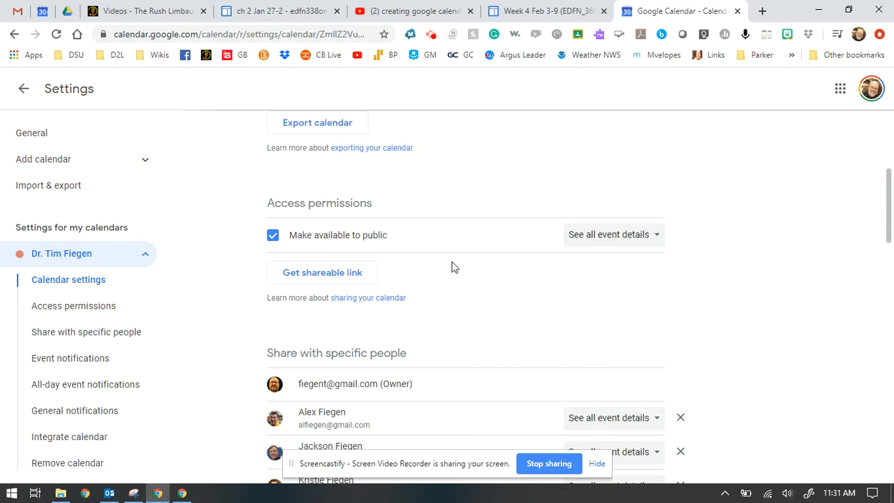
# Copy the calendar's shareable link, load it in a new tab, then close that tab.
pyautogui.click(343, 275)
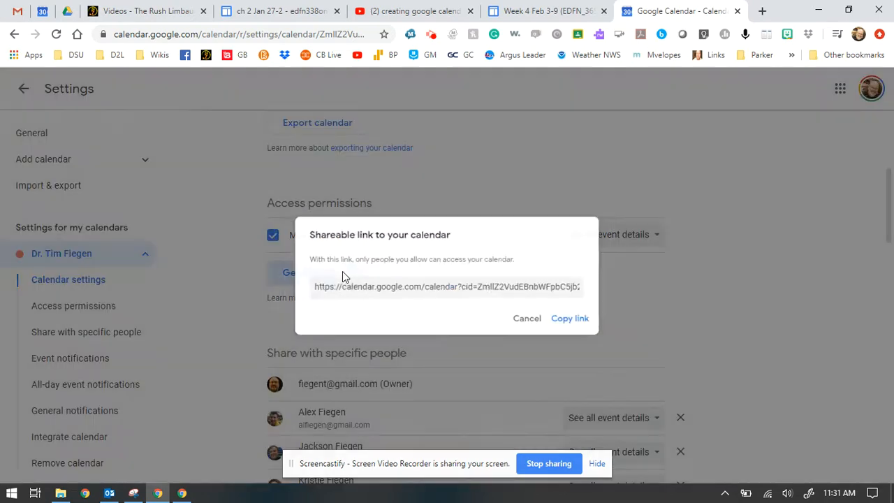
pyautogui.click(574, 325)
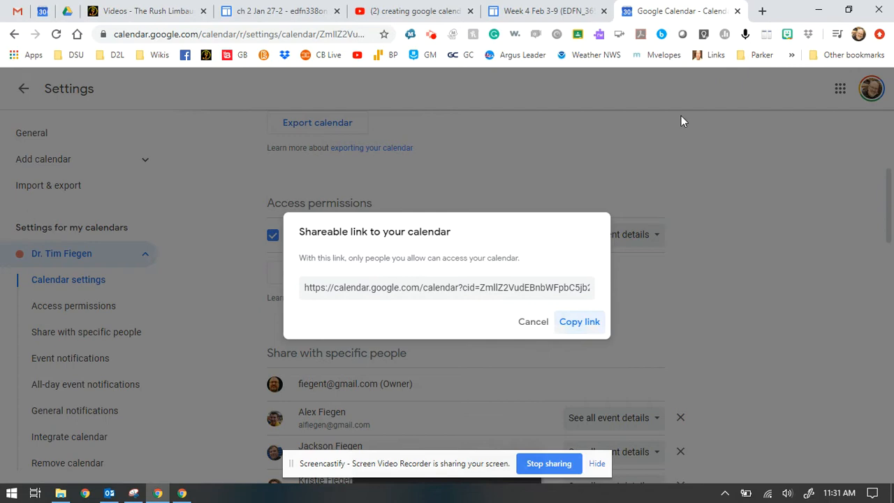
pyautogui.click(762, 10)
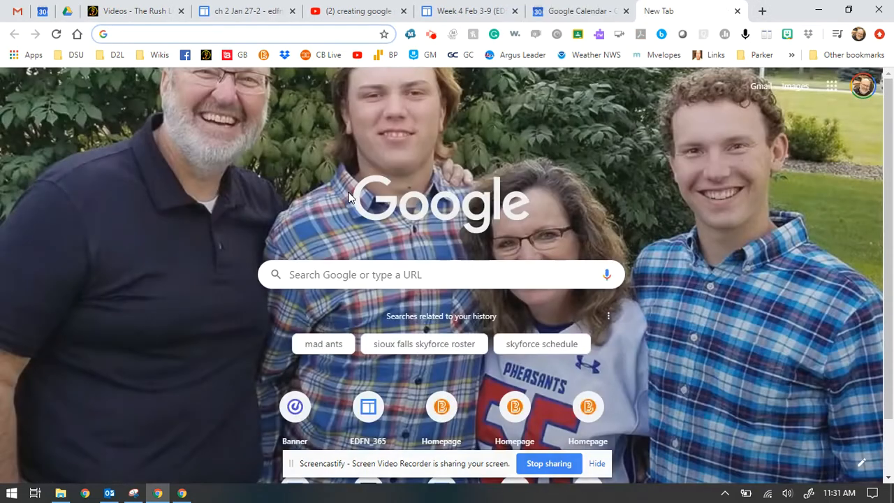
pyautogui.hotkey('ctrl', 'v')
pyautogui.press('Return')
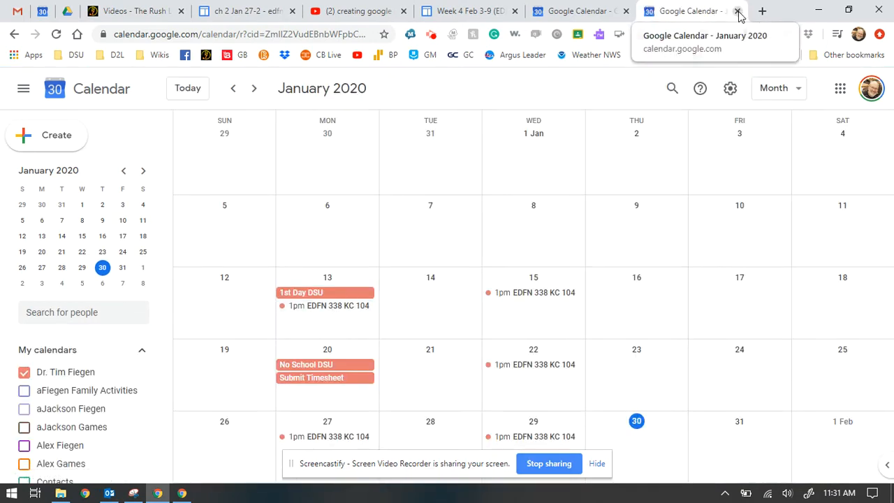
pyautogui.click(737, 11)
pyautogui.click(529, 322)
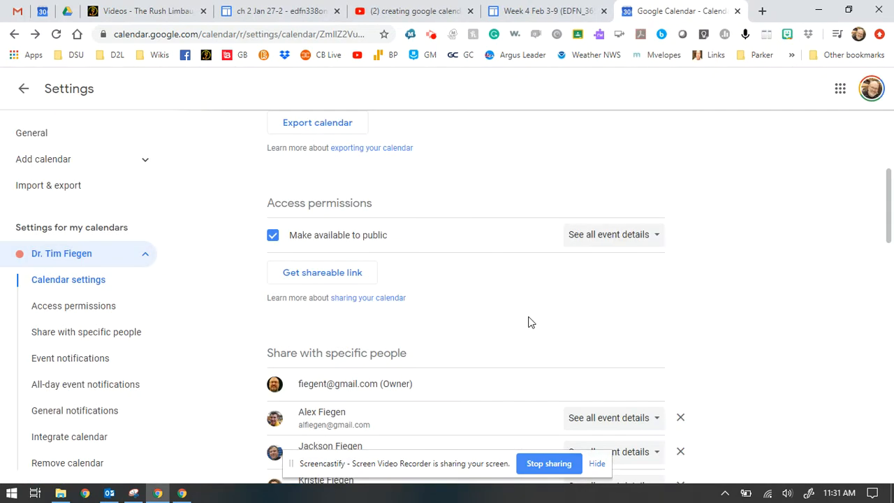
pyautogui.scroll(-1, 529, 321)
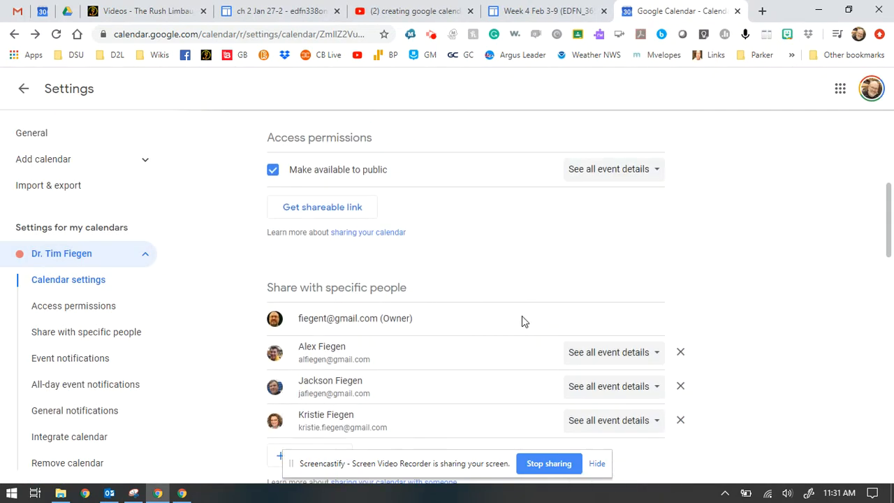
pyautogui.scroll(-2, 522, 319)
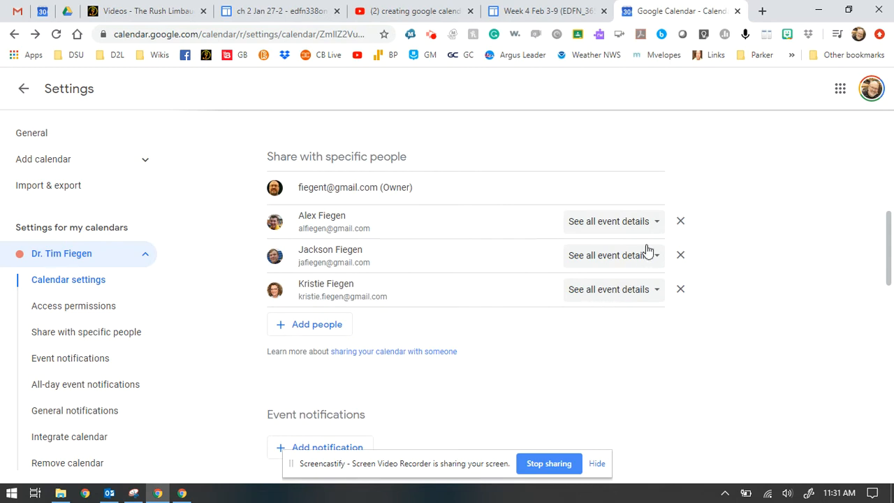
pyautogui.scroll(2, 531, 262)
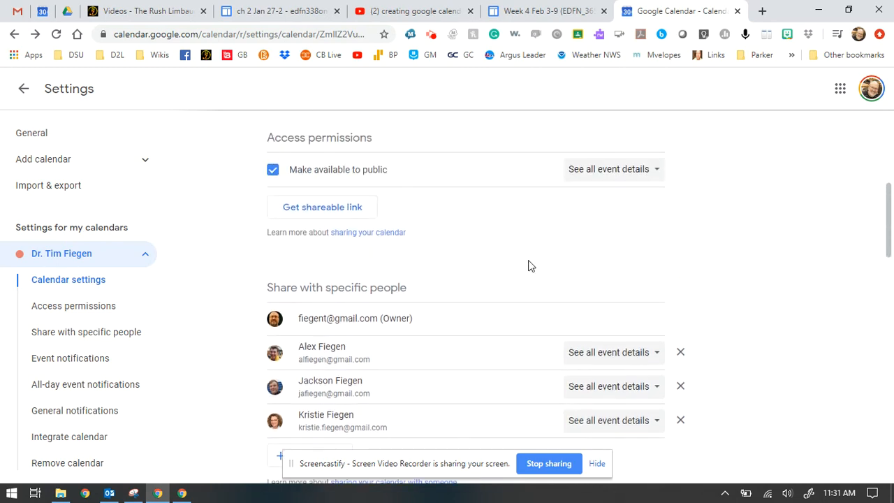
pyautogui.scroll(-1, 529, 266)
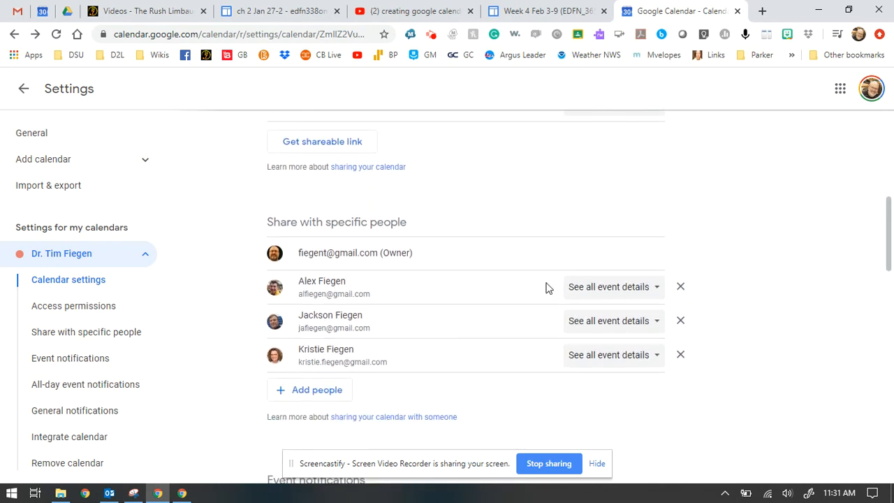
pyautogui.scroll(1, 531, 333)
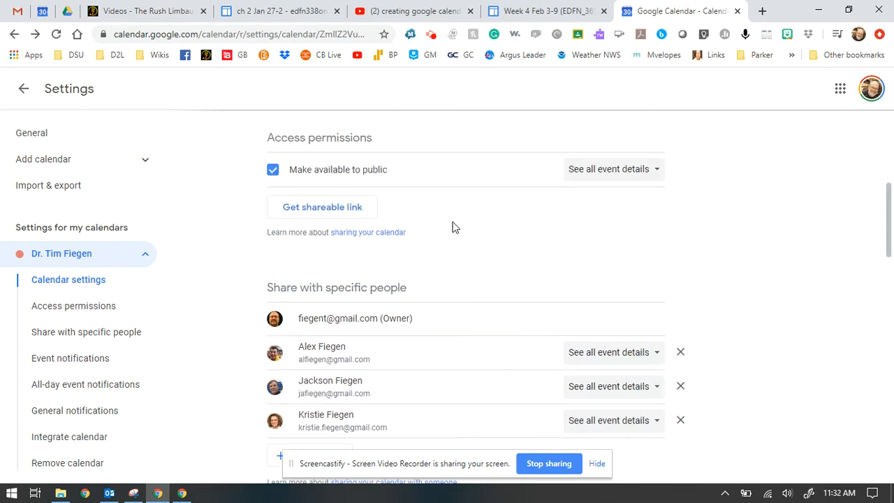
pyautogui.scroll(-3, 569, 241)
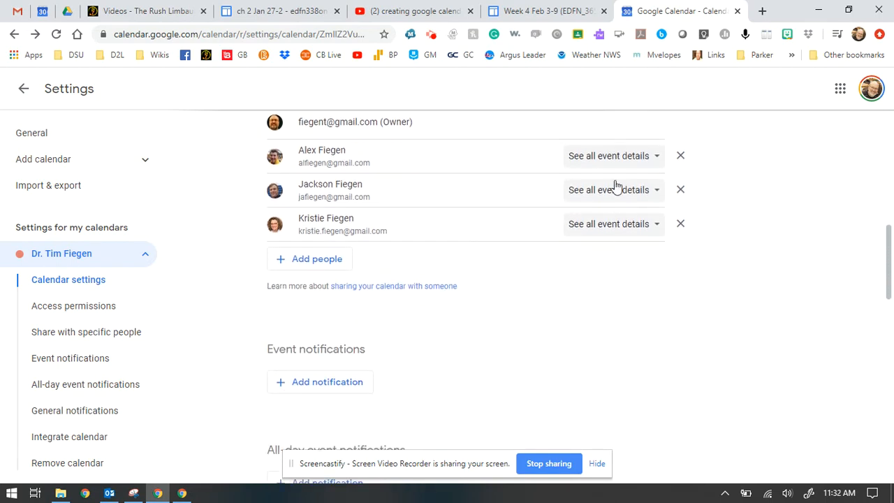
pyautogui.scroll(-3, 554, 322)
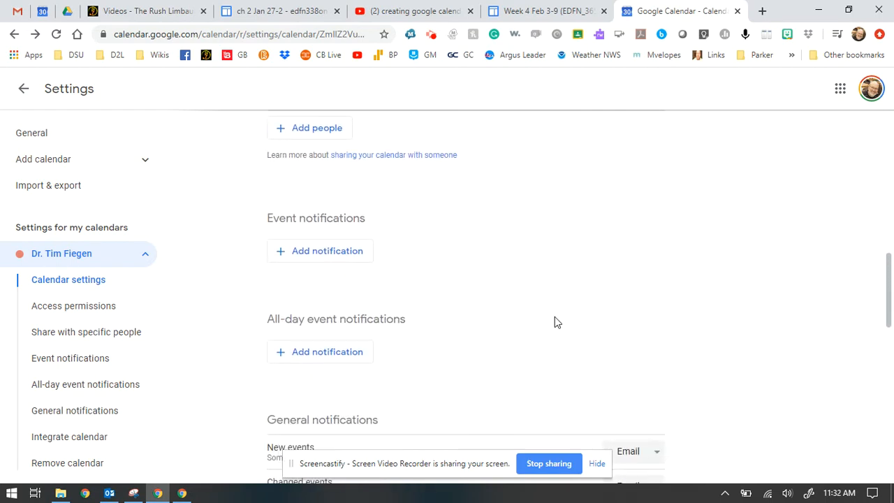
pyautogui.scroll(4, 557, 322)
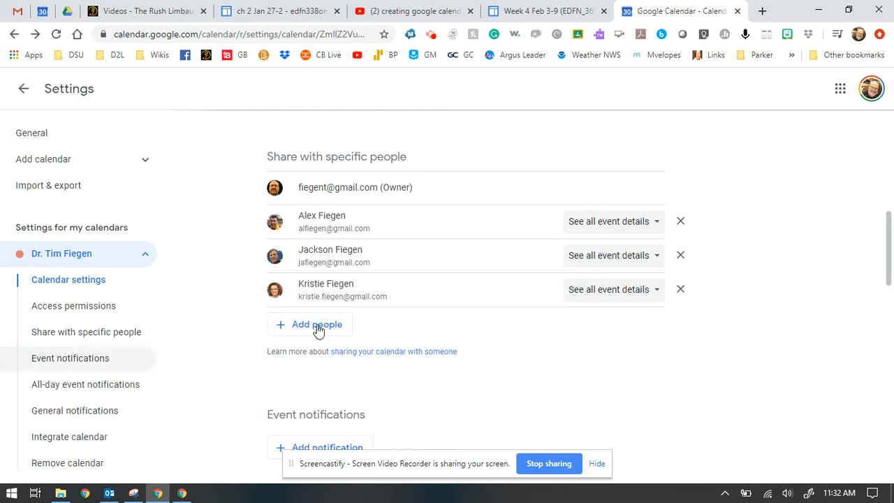
pyautogui.scroll(2, 472, 267)
pyautogui.scroll(1, 429, 239)
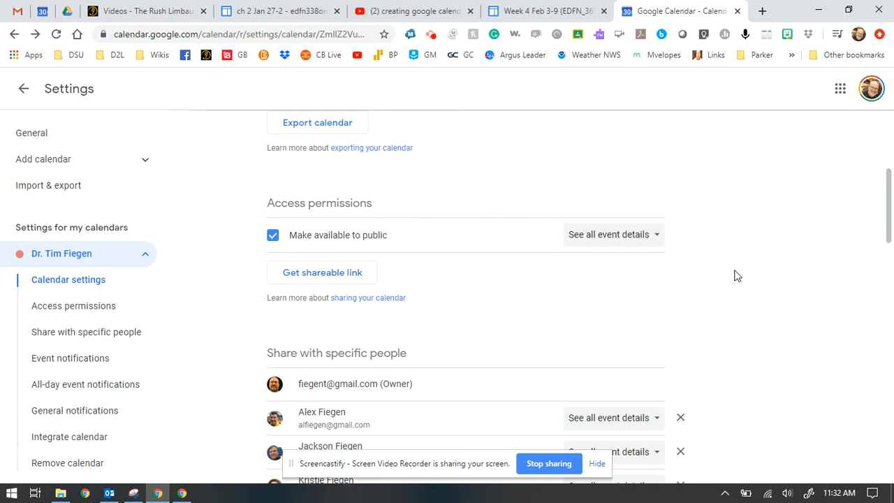
pyautogui.scroll(-6, 737, 275)
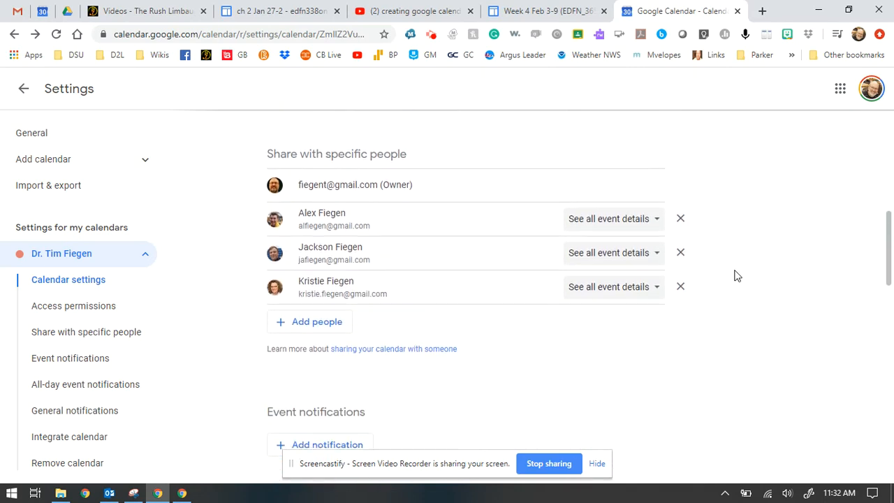
pyautogui.scroll(-7, 480, 281)
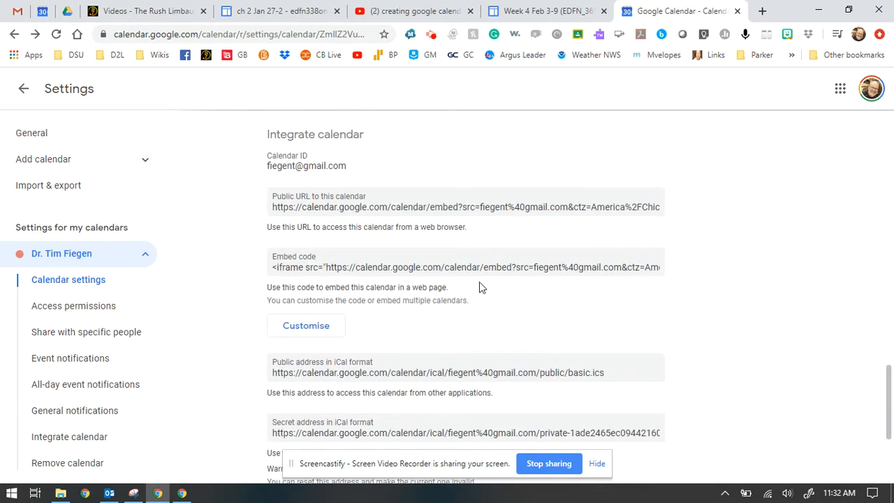
# Load the calendar's public URL in a new tab to preview it, then switch back.
pyautogui.click(340, 207)
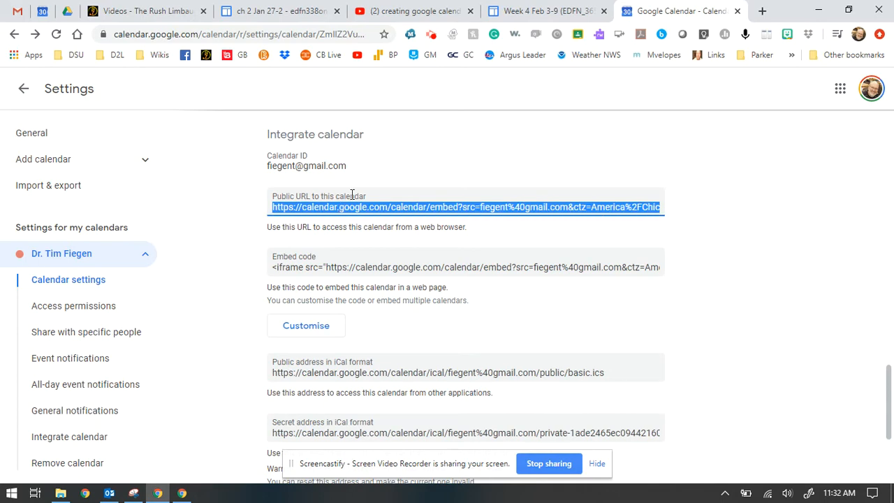
pyautogui.click(761, 11)
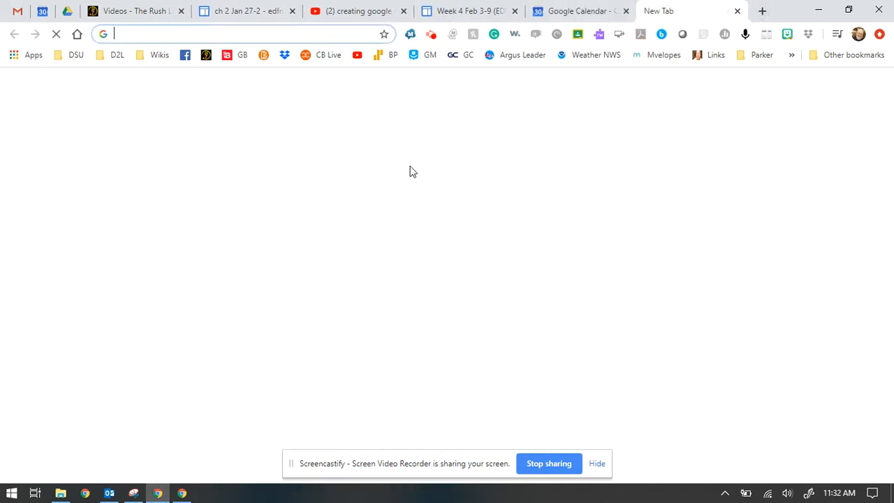
pyautogui.press('Return')
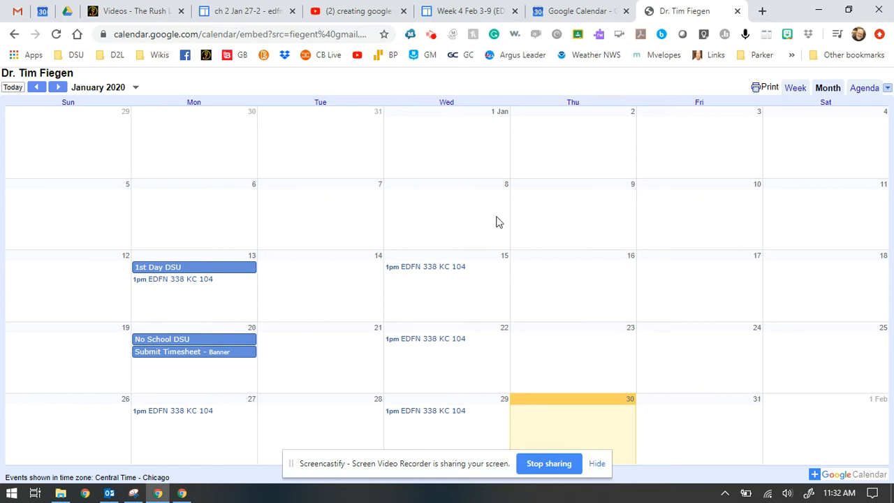
pyautogui.click(577, 11)
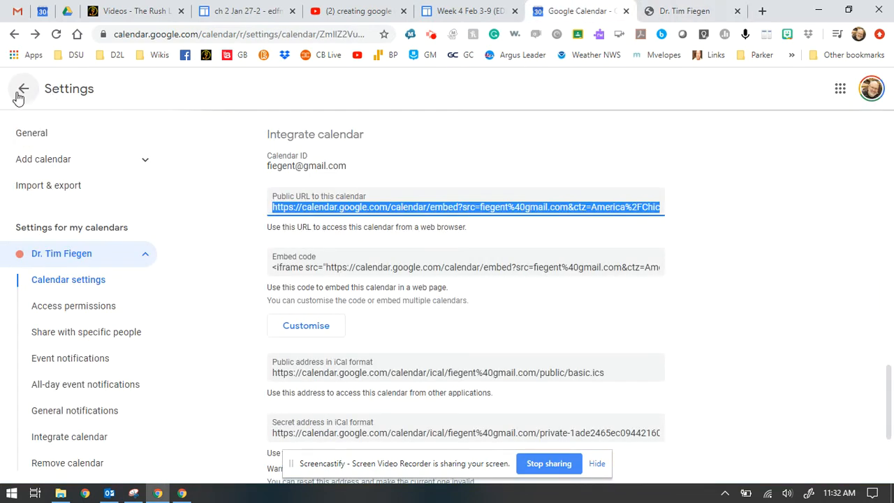
# Scroll through the calendar settings and leave them for the January 2020 month view.
pyautogui.scroll(-2, 545, 268)
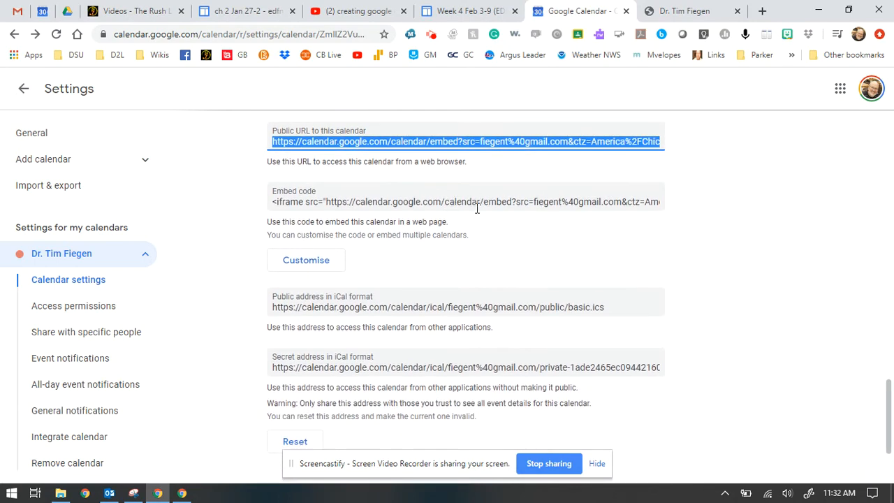
pyautogui.scroll(-2, 600, 278)
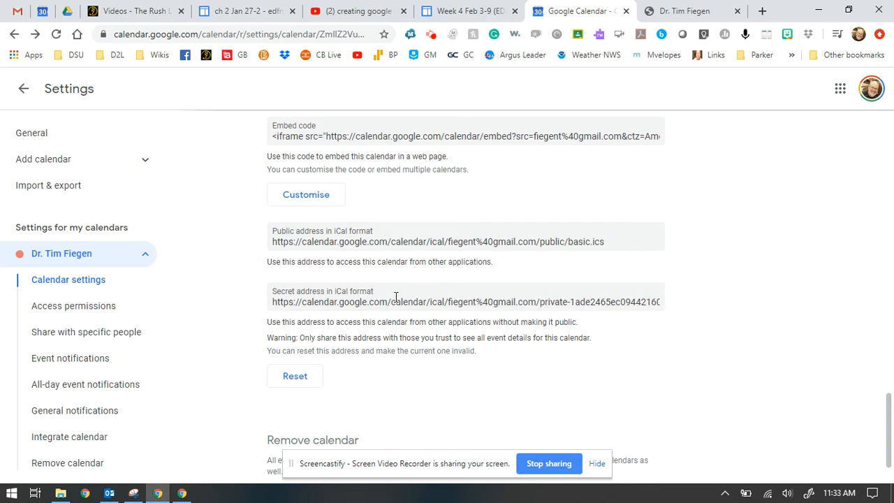
pyautogui.scroll(-2, 398, 296)
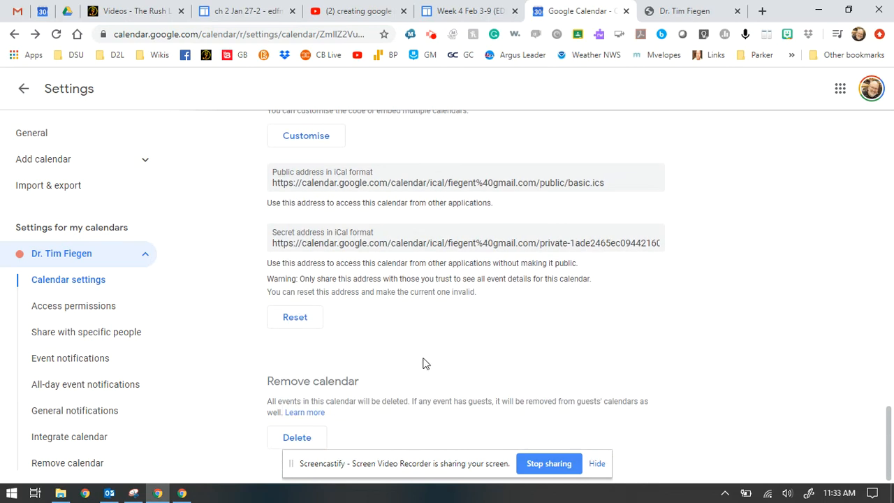
pyautogui.scroll(8, 451, 363)
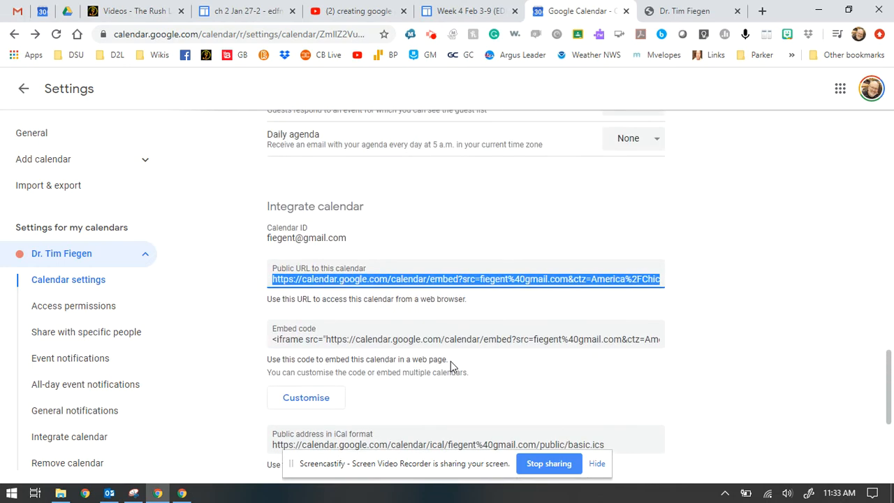
pyautogui.scroll(10, 451, 361)
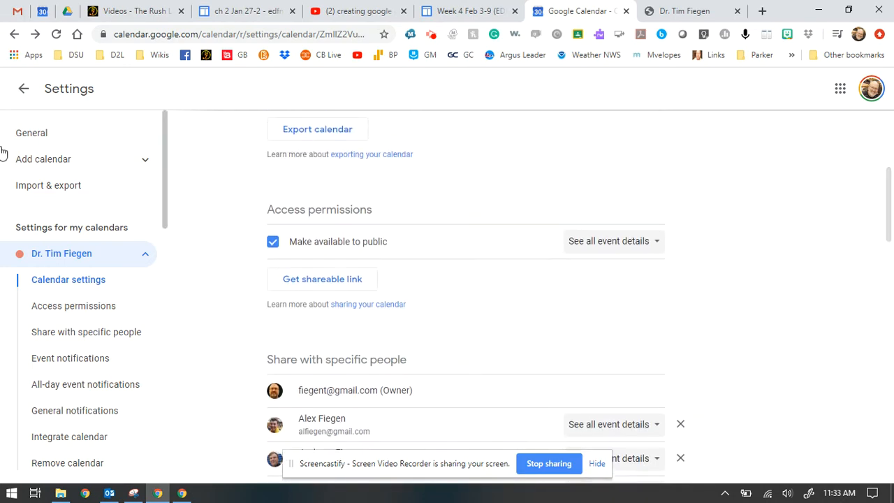
pyautogui.click(22, 90)
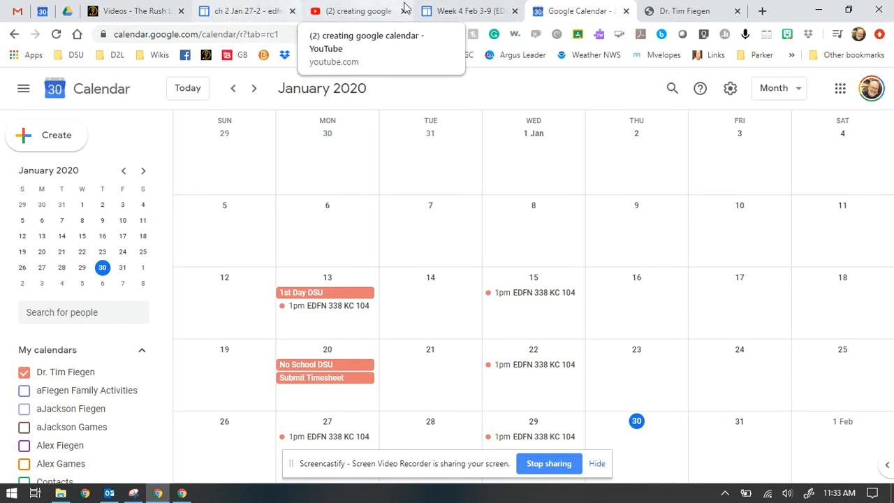
pyautogui.click(466, 11)
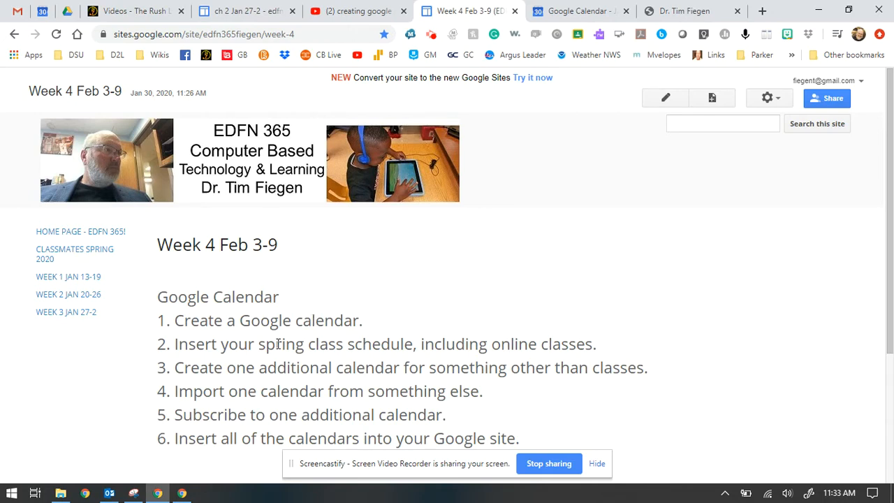
pyautogui.moveTo(222, 347); pyautogui.dragTo(414, 346)
pyautogui.click(471, 345)
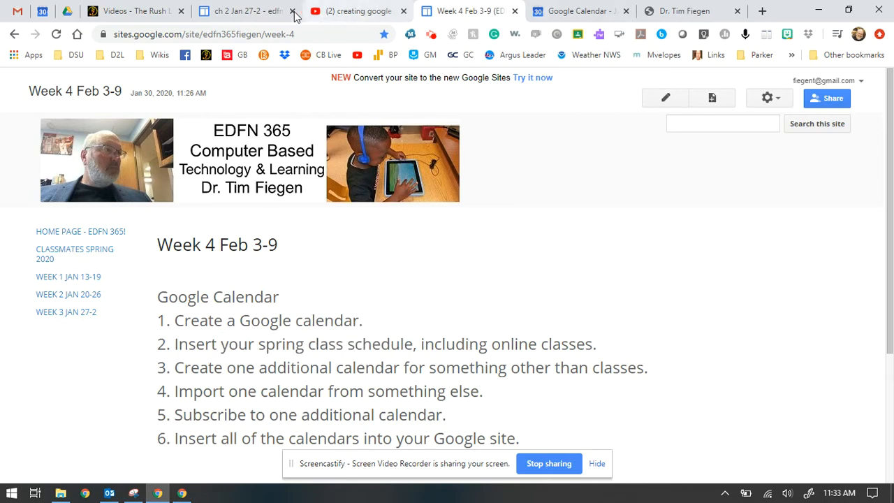
pyautogui.click(562, 12)
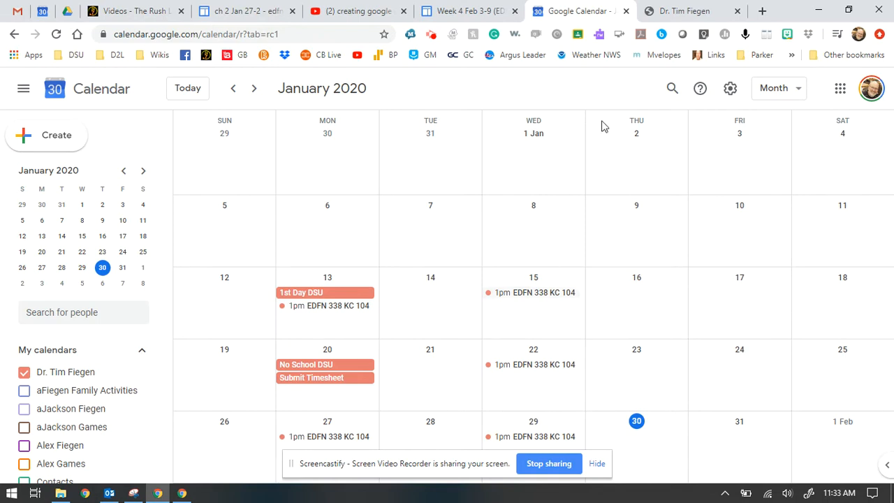
# Cycle through Day (Thu 30), Week (Jan 26 – Feb 1) and Month views, ending on Year 2020.
pyautogui.click(793, 88)
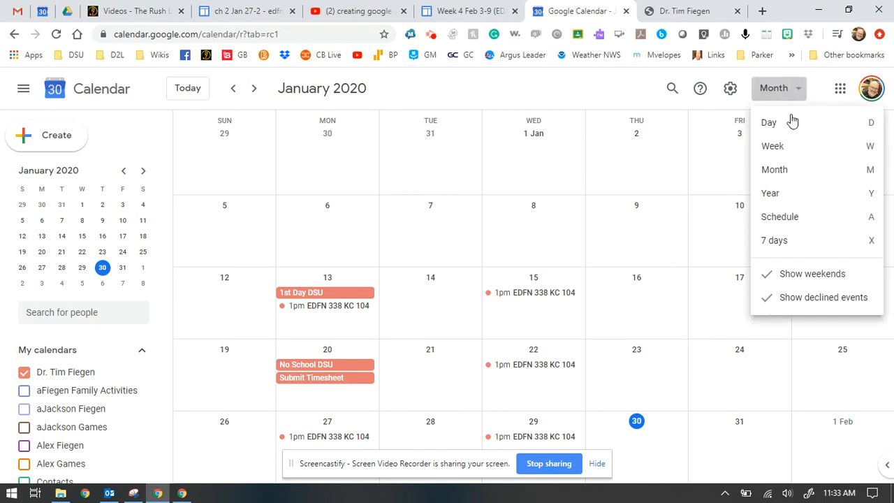
pyautogui.click(786, 134)
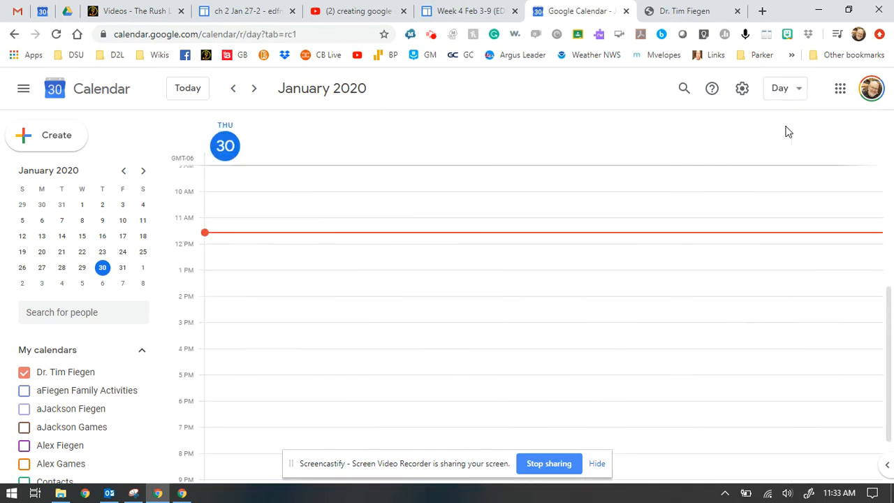
pyautogui.scroll(5, 649, 244)
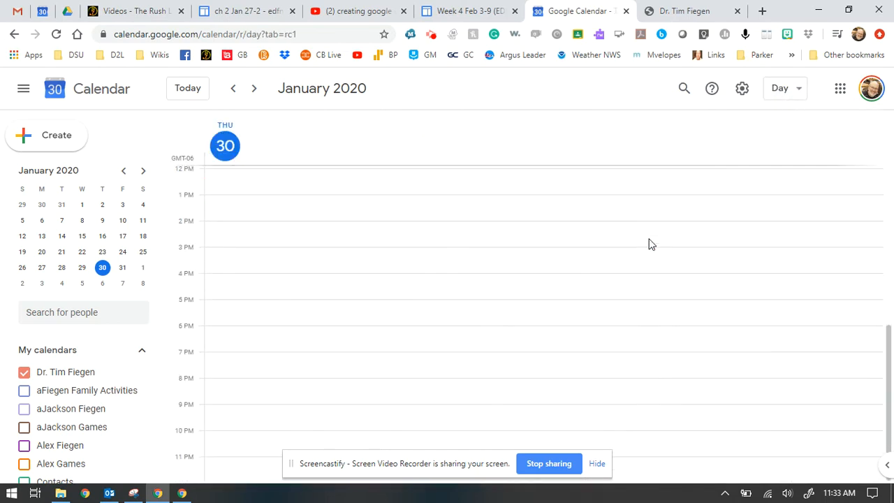
pyautogui.click(795, 91)
pyautogui.click(781, 148)
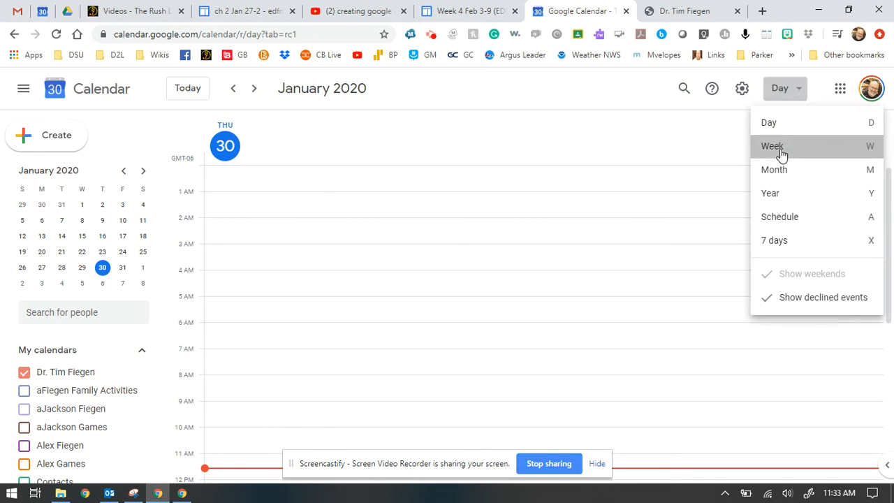
pyautogui.scroll(-4, 660, 269)
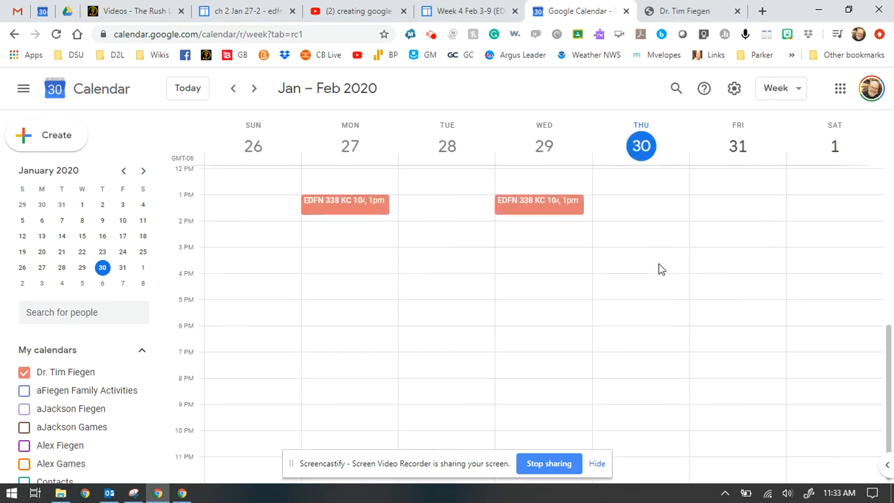
pyautogui.scroll(5, 661, 266)
pyautogui.click(797, 93)
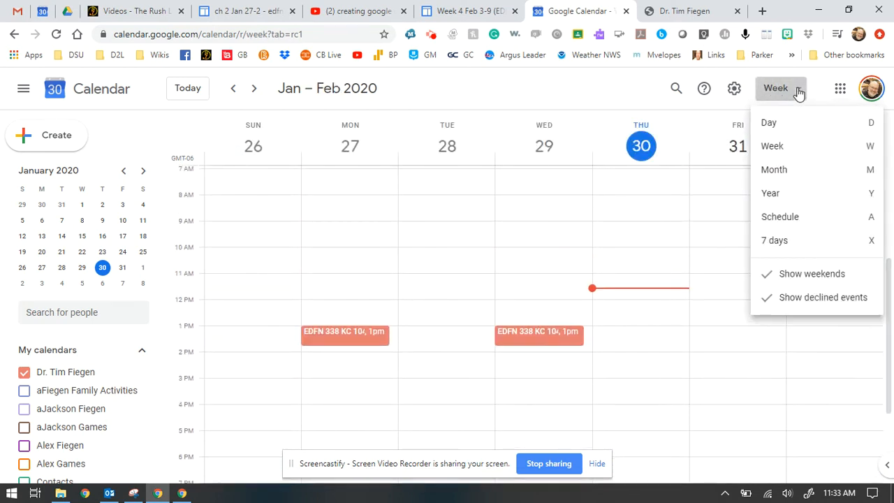
pyautogui.click(788, 175)
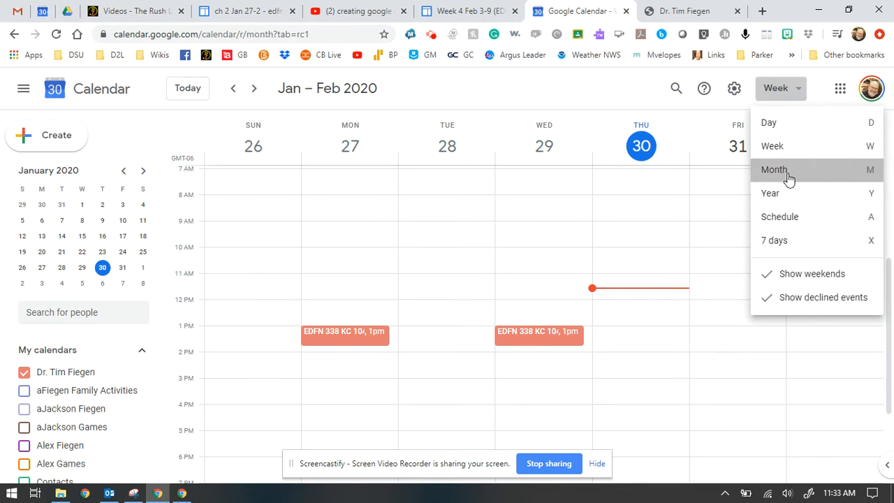
pyautogui.click(801, 93)
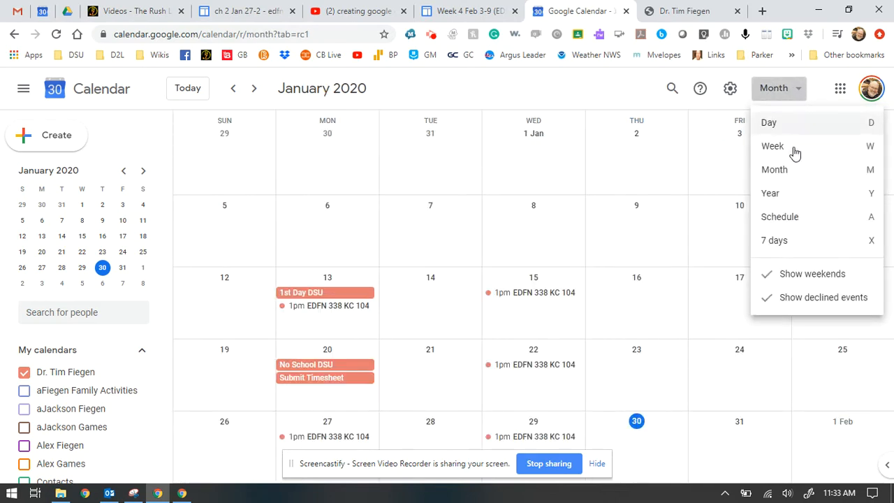
pyautogui.click(789, 201)
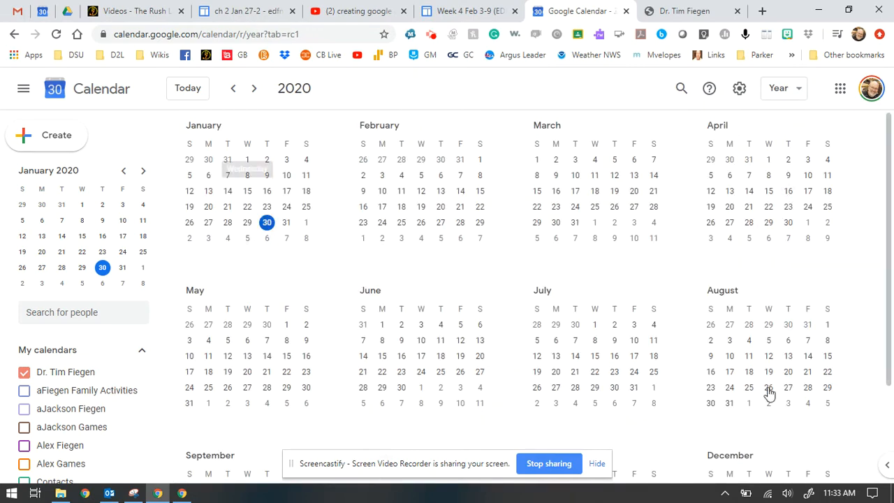
# Go back to 2017, preview January 11's events, and show January 2017 as a month.
pyautogui.click(231, 91)
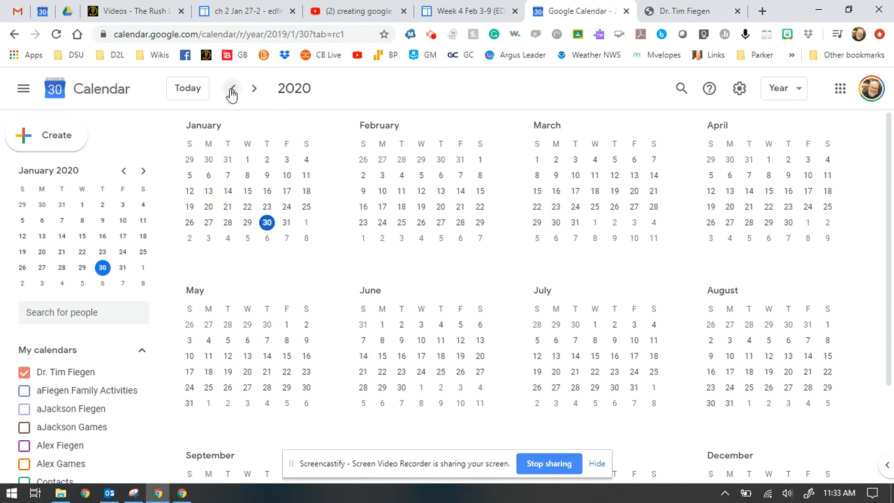
pyautogui.click(231, 91)
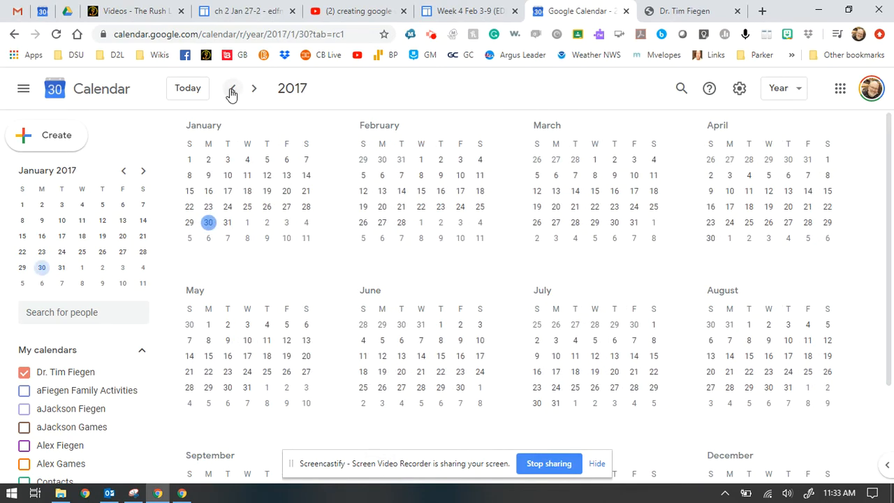
pyautogui.click(246, 176)
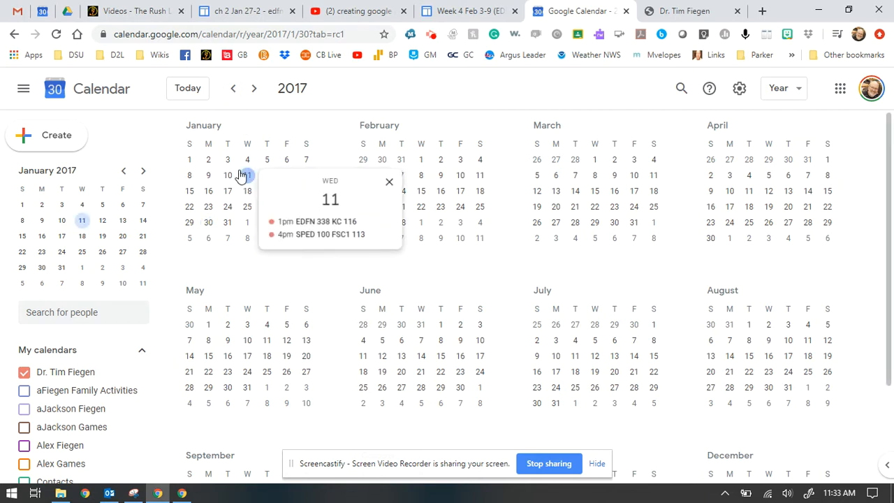
pyautogui.click(794, 89)
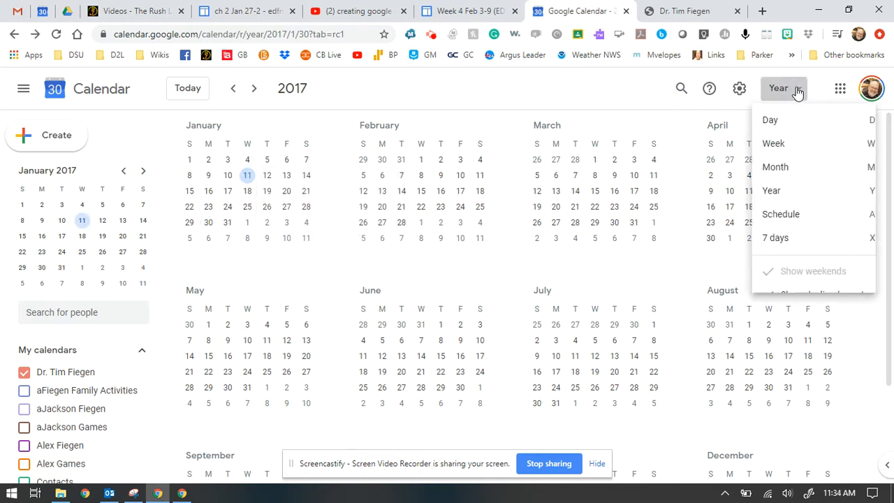
pyautogui.click(779, 170)
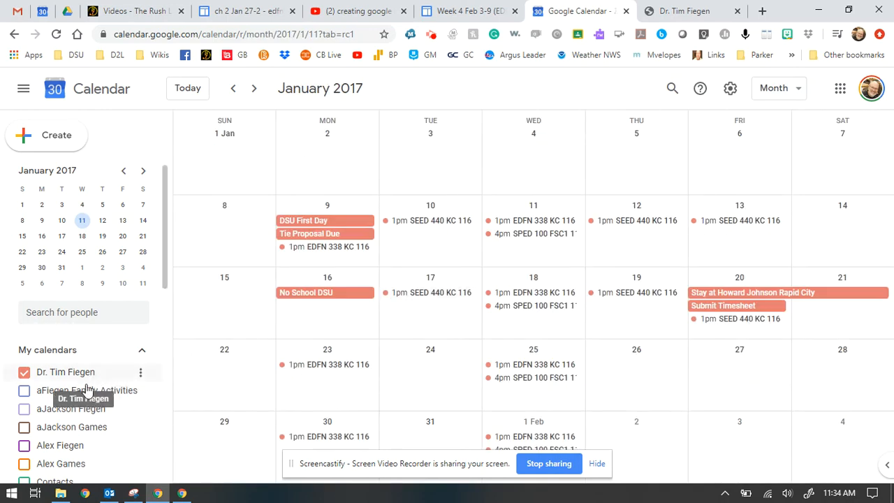
# Show then hide the aJackson Games and Alex Games calendars, then switch to Year view.
pyautogui.scroll(-1, 24, 421)
pyautogui.scroll(-1, 24, 419)
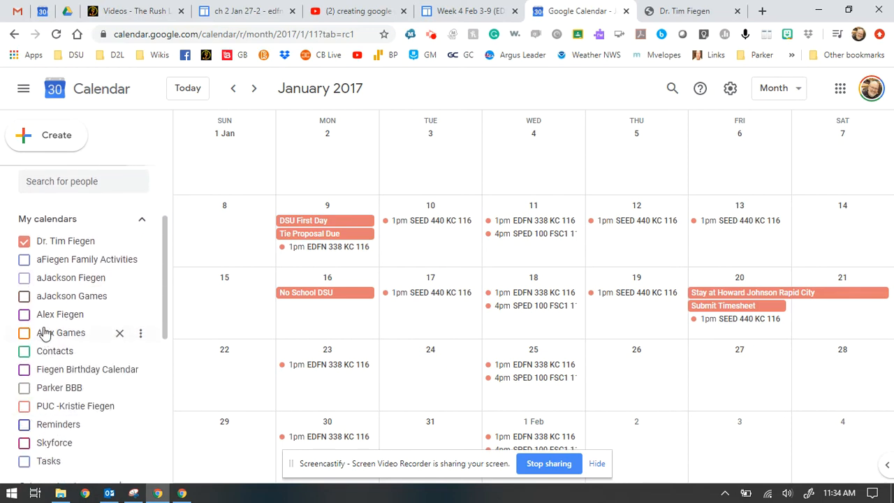
pyautogui.click(24, 296)
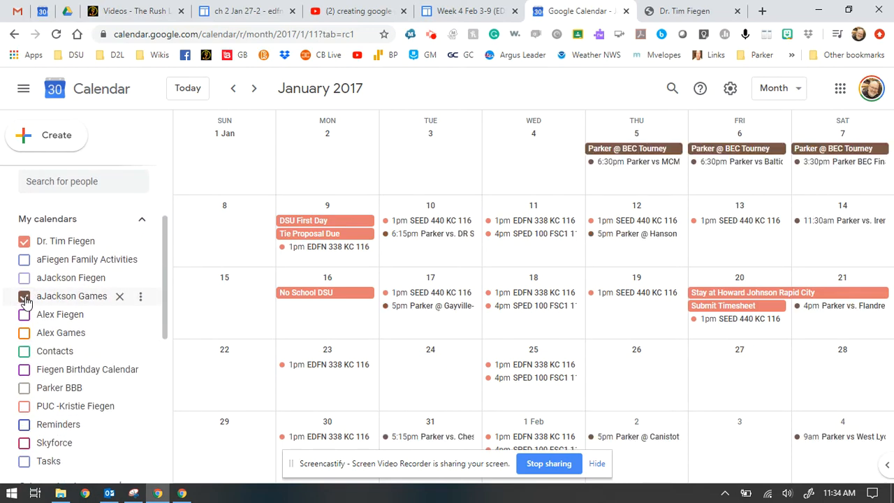
pyautogui.click(25, 334)
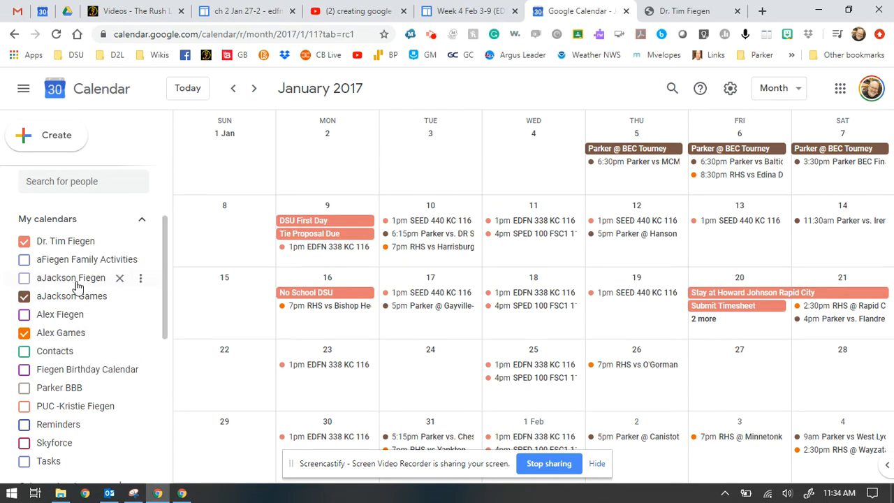
pyautogui.click(24, 296)
pyautogui.click(24, 332)
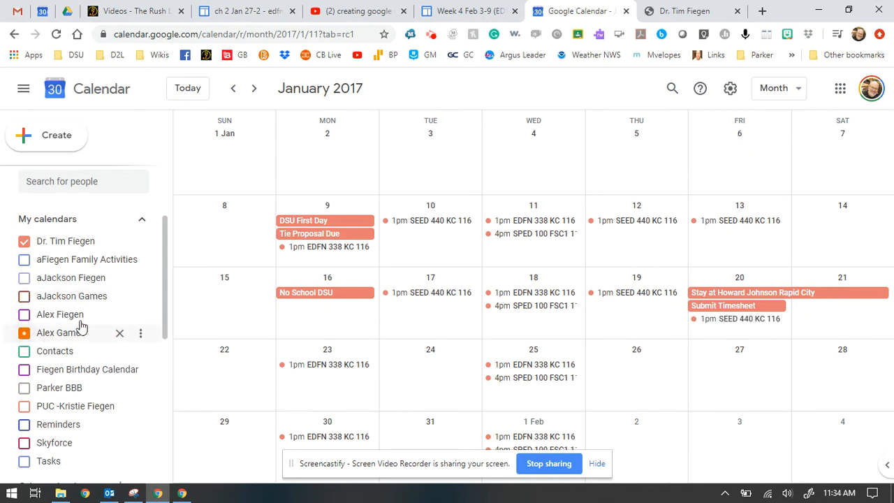
pyautogui.click(800, 94)
pyautogui.click(770, 199)
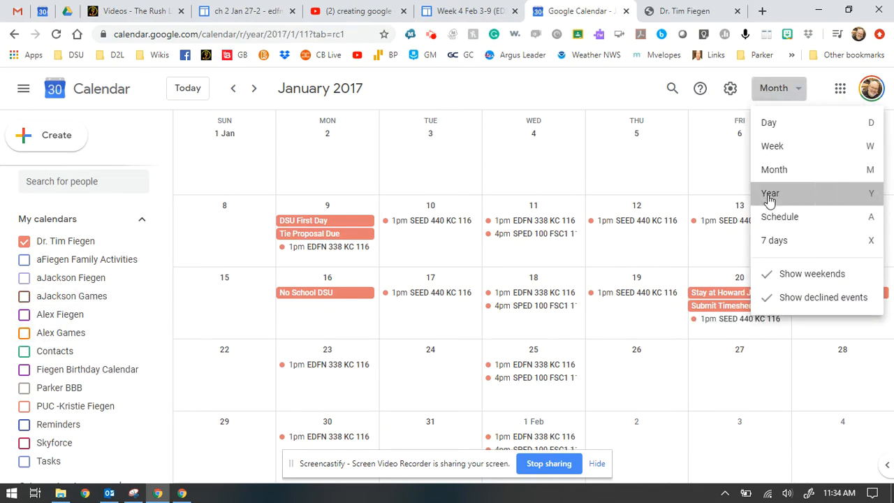
# Go back to 2007, preview January 2, view January 2007 as a month, then return to Year view.
pyautogui.click(232, 91)
pyautogui.click(231, 91)
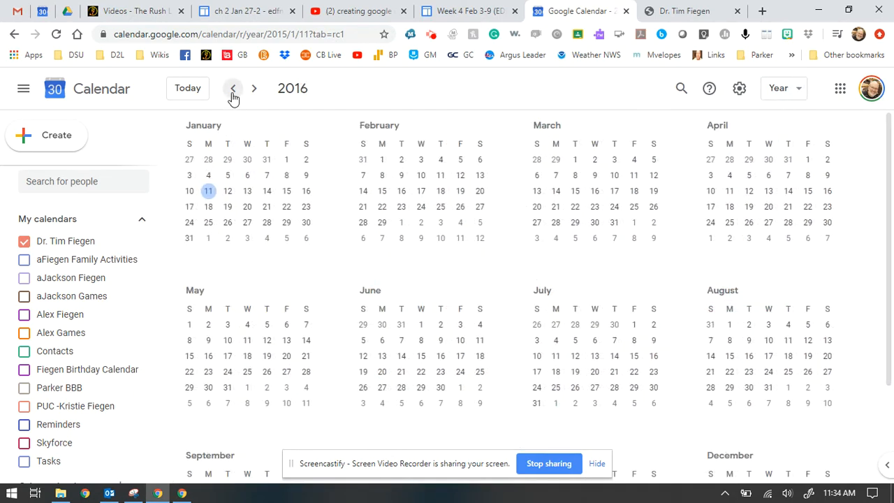
pyautogui.click(232, 91)
pyautogui.click(232, 91)
pyautogui.click(232, 91)
pyautogui.click(232, 91)
pyautogui.click(232, 91)
pyautogui.click(231, 90)
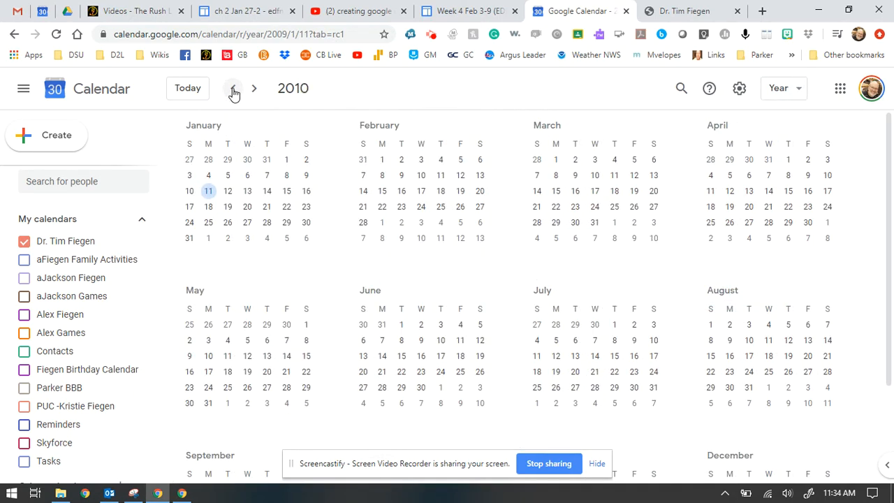
pyautogui.click(232, 90)
pyautogui.click(232, 91)
pyautogui.click(233, 91)
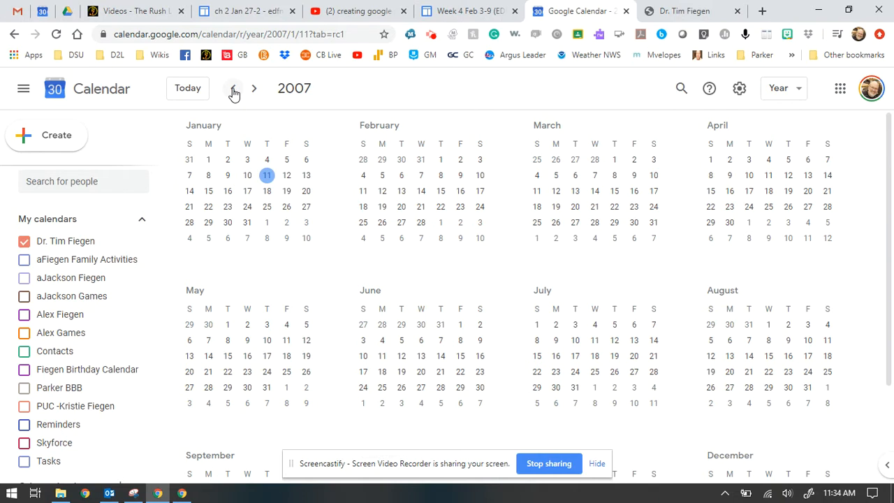
pyautogui.click(228, 160)
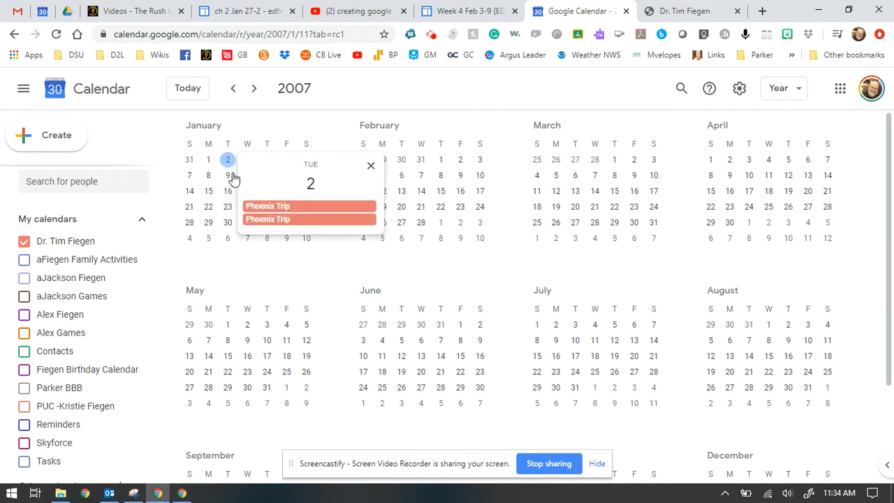
pyautogui.click(796, 94)
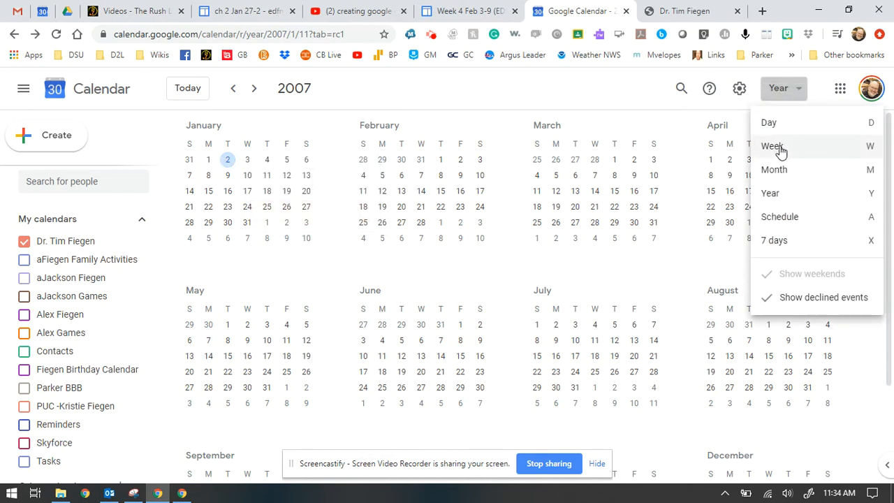
pyautogui.click(779, 170)
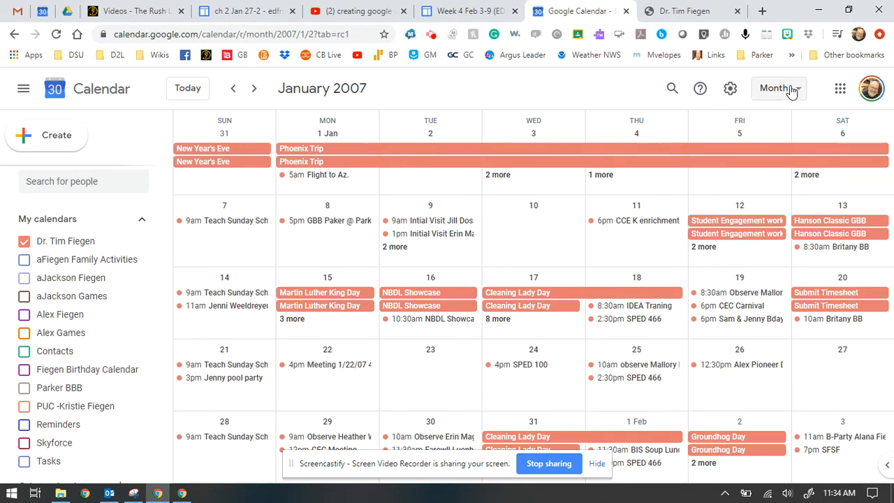
pyautogui.click(793, 89)
pyautogui.click(790, 199)
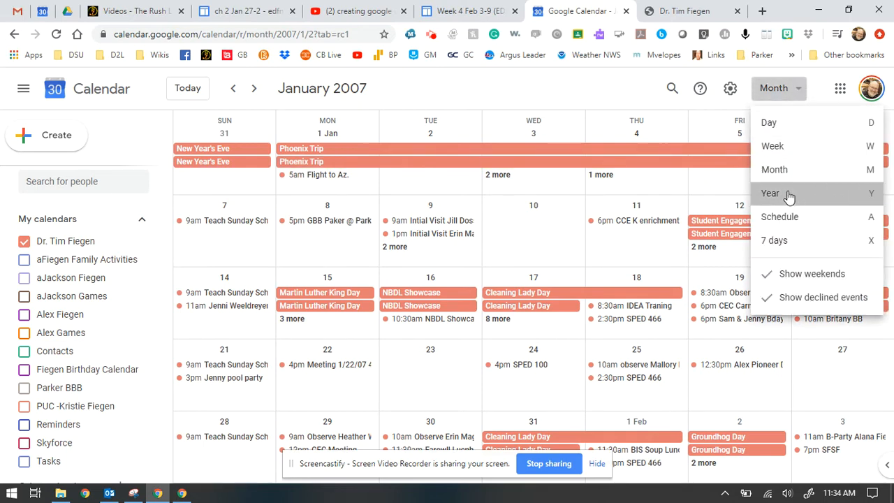
# Advance the year view forward from 2007 through 2020 to 2025.
pyautogui.click(254, 95)
pyautogui.click(254, 95)
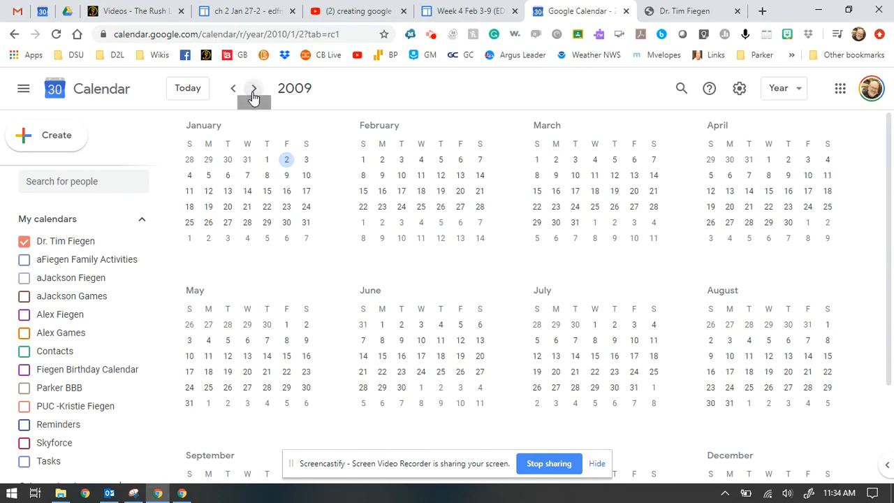
pyautogui.click(254, 94)
pyautogui.click(254, 93)
pyautogui.click(254, 94)
pyautogui.click(255, 93)
pyautogui.click(255, 93)
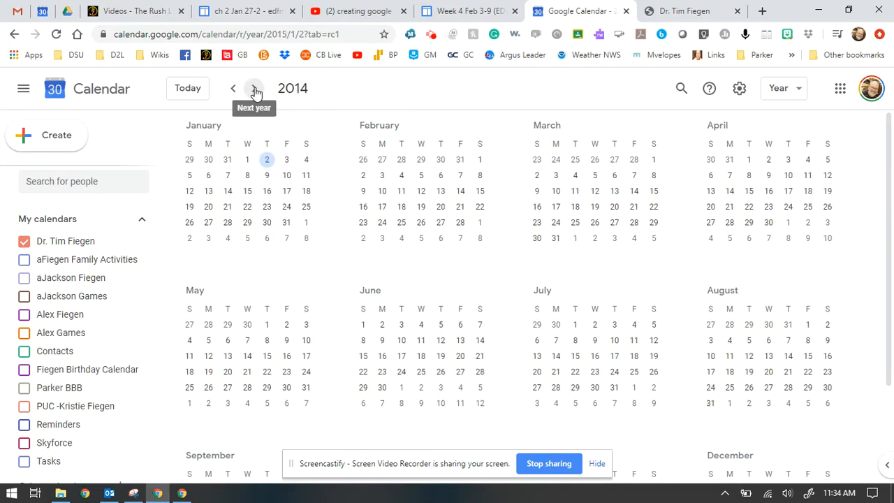
pyautogui.click(256, 93)
pyautogui.click(256, 93)
pyautogui.click(255, 93)
pyautogui.click(256, 93)
pyautogui.click(255, 93)
pyautogui.click(255, 93)
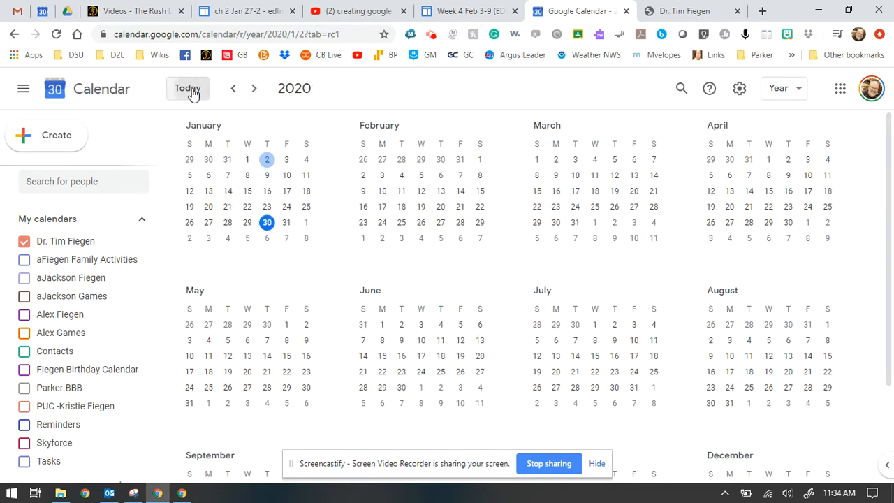
pyautogui.click(258, 93)
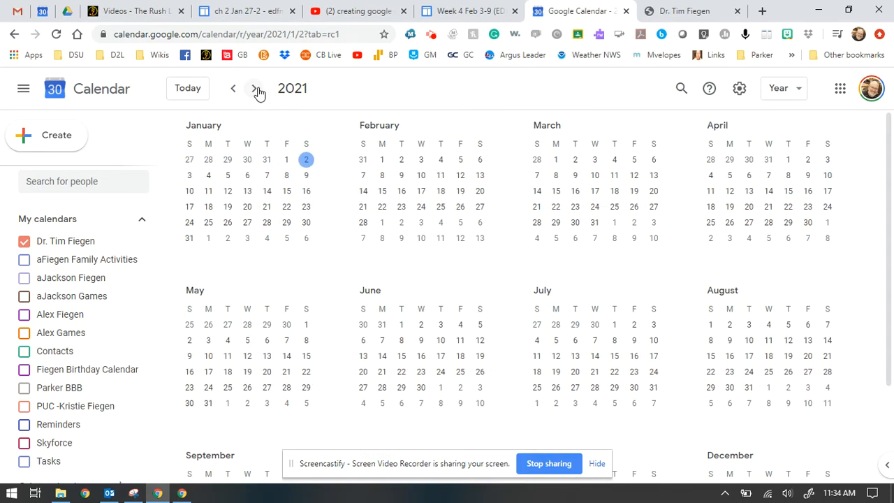
pyautogui.click(255, 88)
pyautogui.click(256, 89)
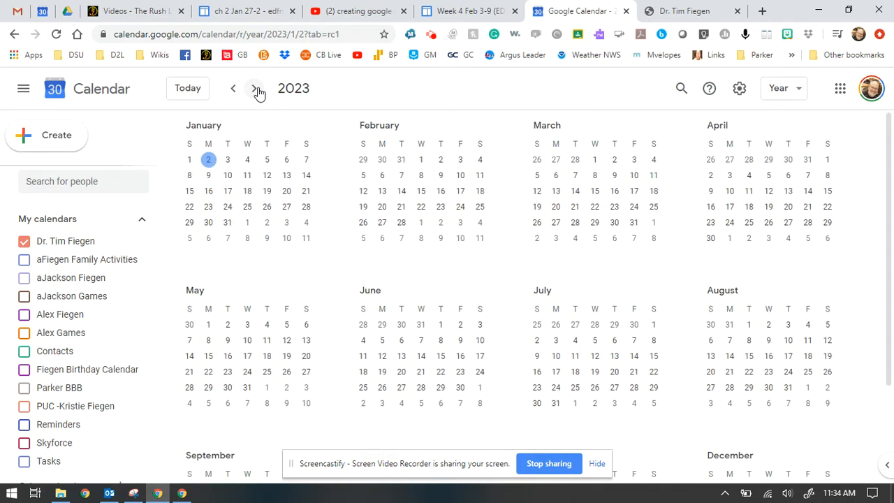
pyautogui.click(255, 89)
pyautogui.click(256, 88)
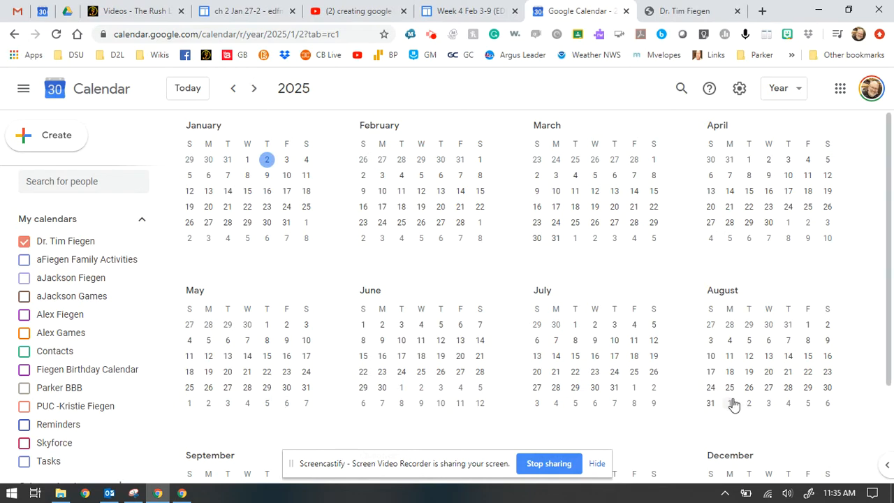
pyautogui.scroll(-2, 733, 405)
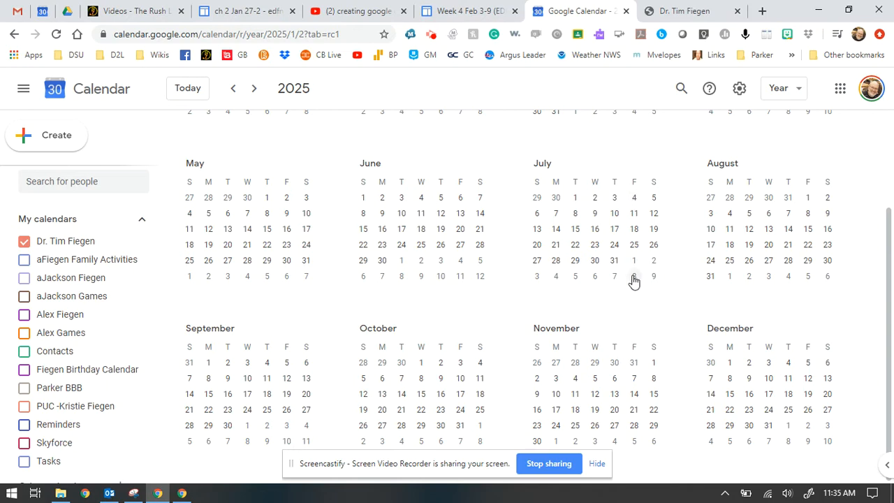
pyautogui.scroll(2, 633, 279)
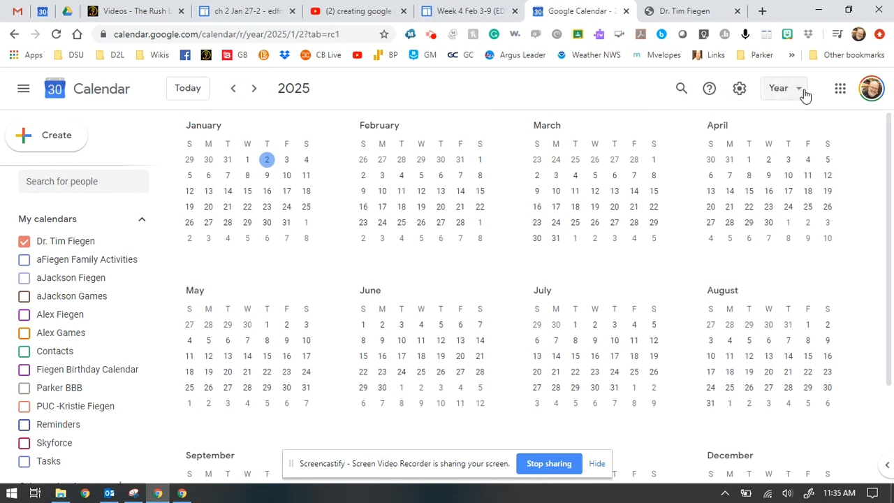
# Jump back to today and show January 2020 in Month view.
pyautogui.click(190, 89)
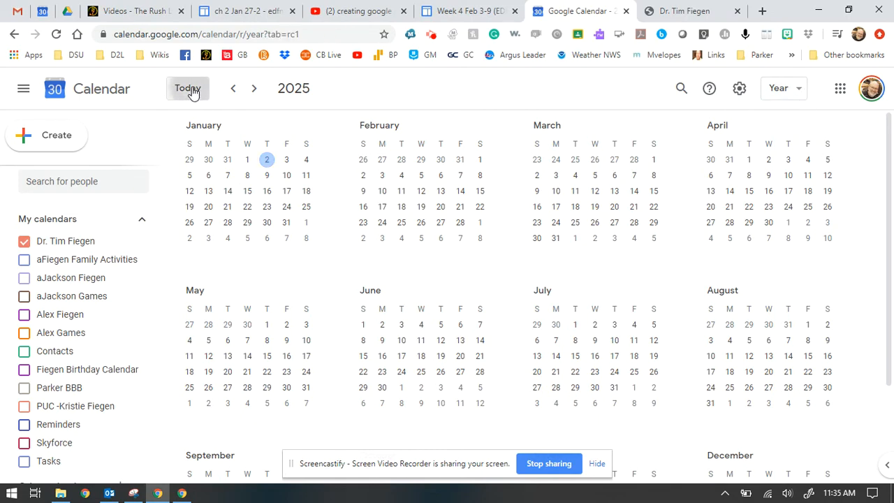
pyautogui.click(794, 90)
pyautogui.click(787, 171)
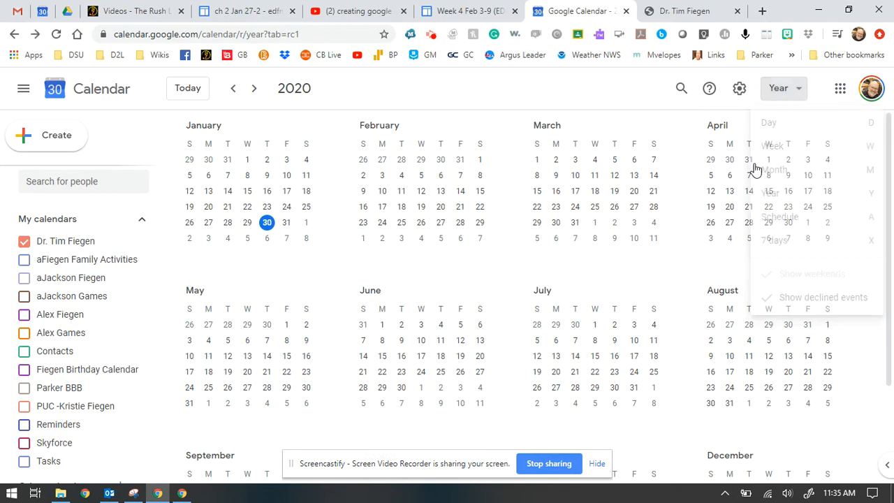
pyautogui.click(730, 91)
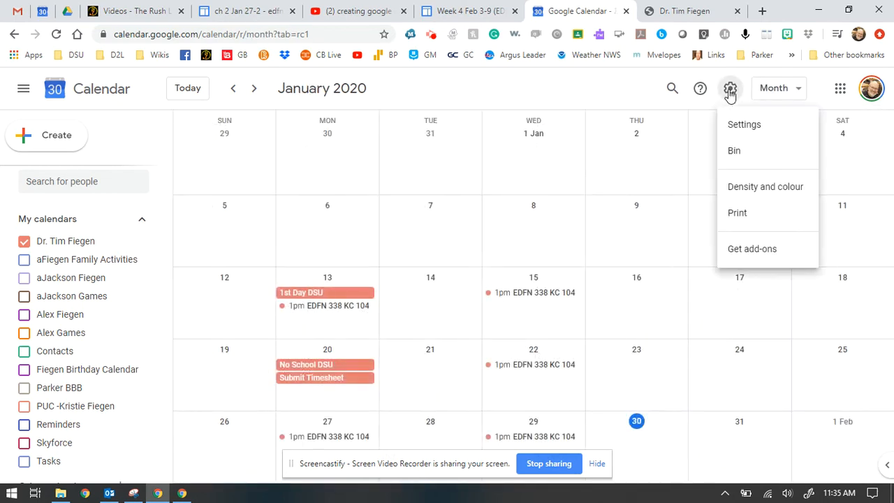
# Search the calendar's events for a person's name.
pyautogui.click(636, 92)
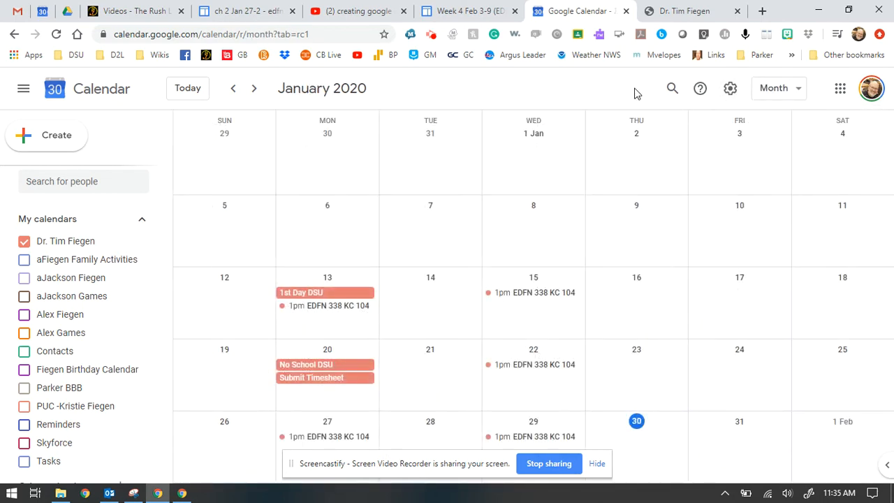
pyautogui.click(671, 91)
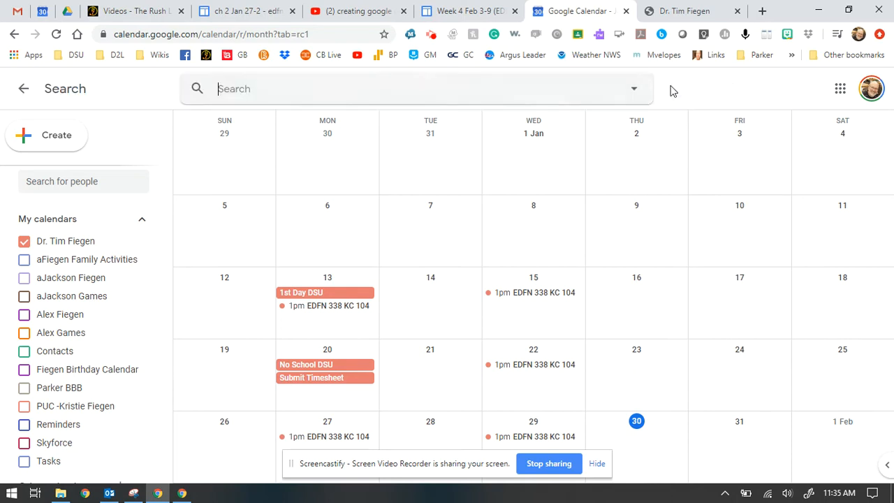
pyautogui.write('alex')
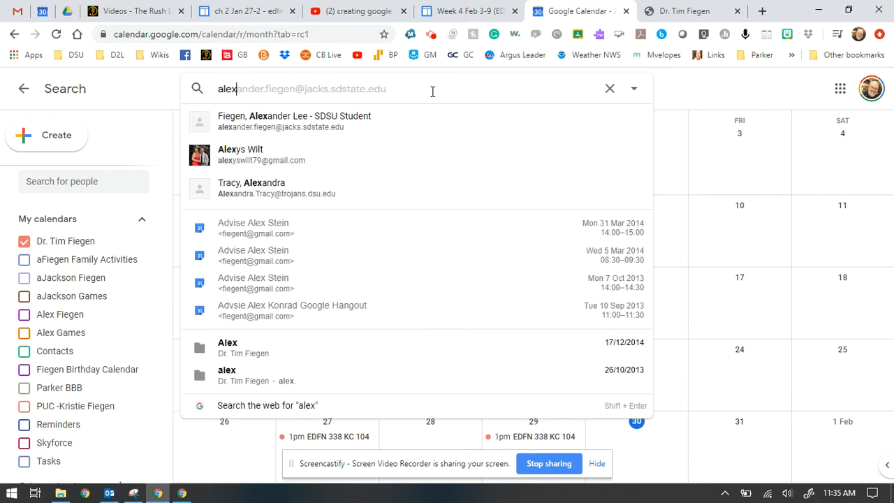
pyautogui.press('Return')
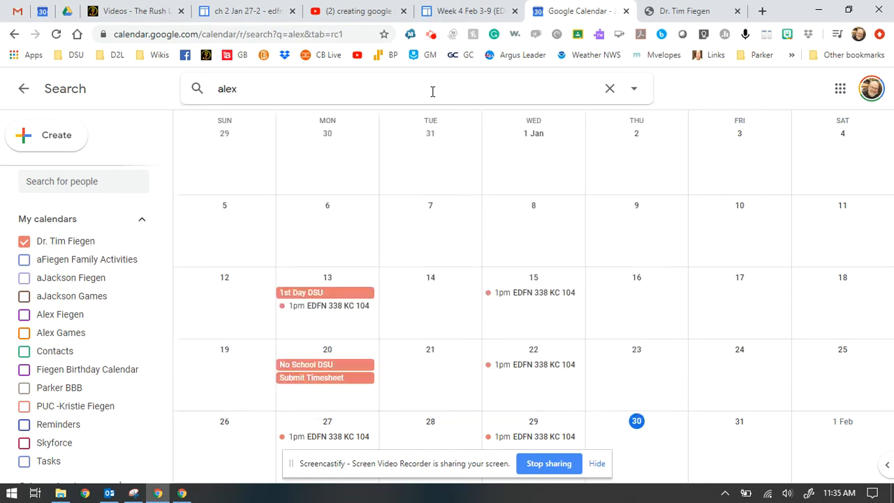
# Search for 'edfn' to list the EDFN class events, then go back to the month view.
pyautogui.click(271, 96)
pyautogui.write('edfn')
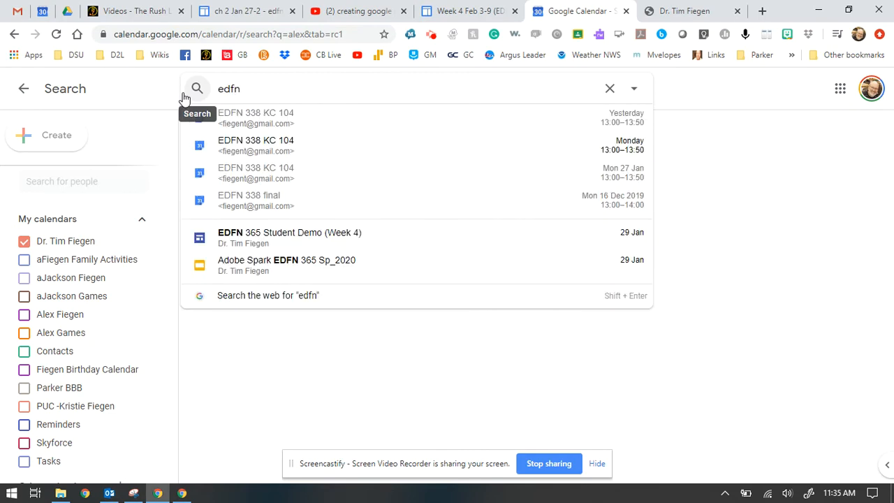
pyautogui.press('Return')
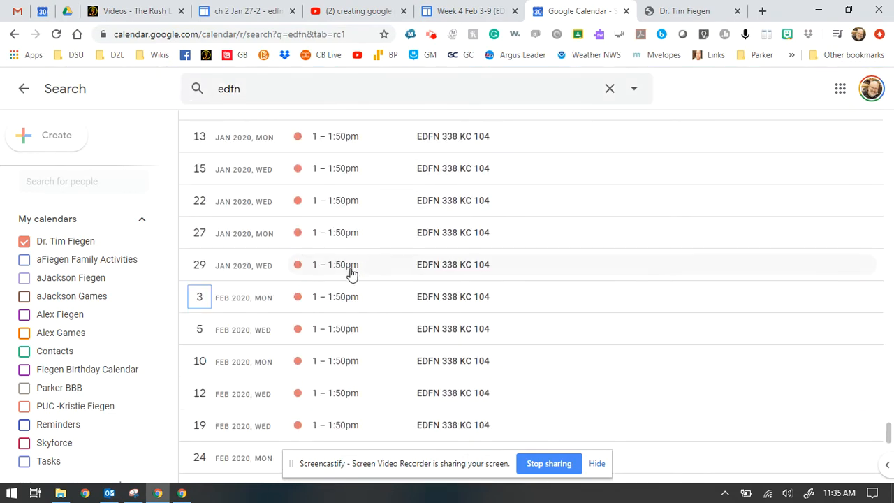
pyautogui.click(21, 89)
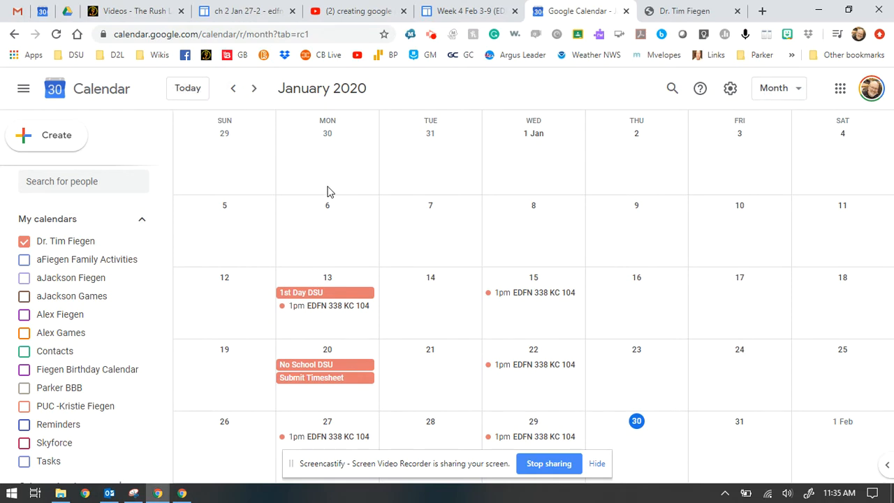
# Create a 13 Jan 2020 event 'SPED 100 - KC 119' with a 12:00pm–1:00pm slot, in the full editor.
pyautogui.click(328, 329)
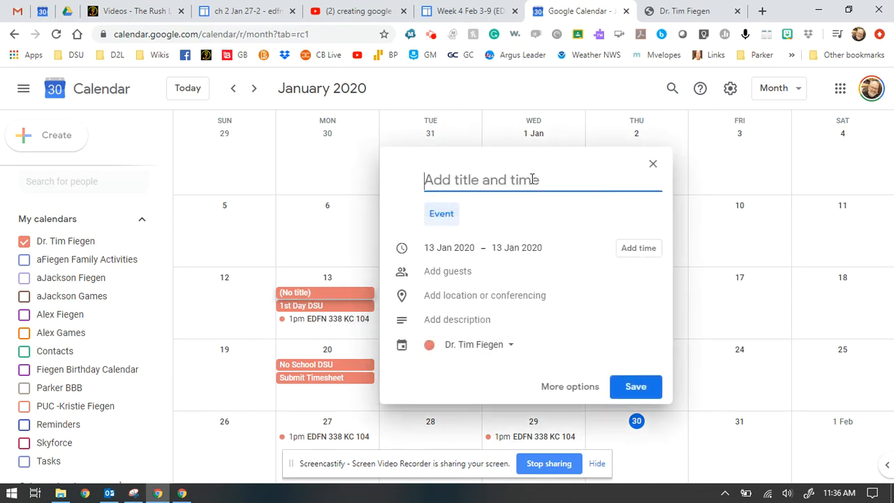
pyautogui.write('SP')
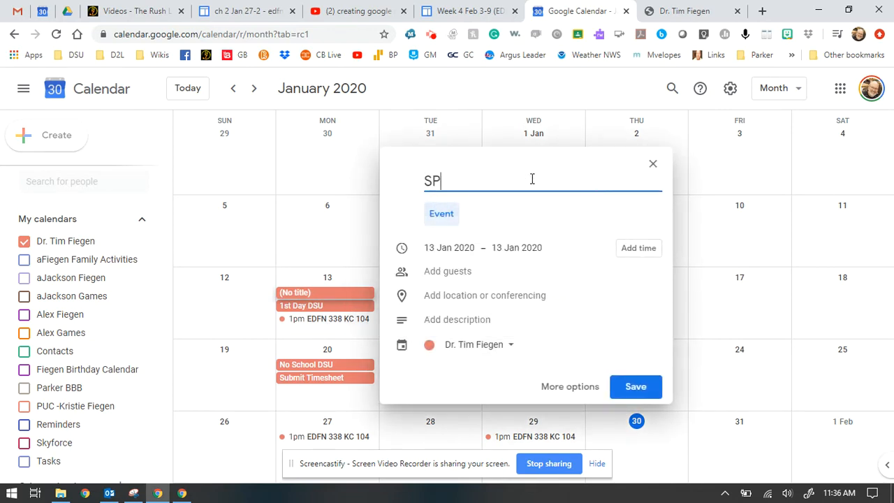
pyautogui.write('ED 100')
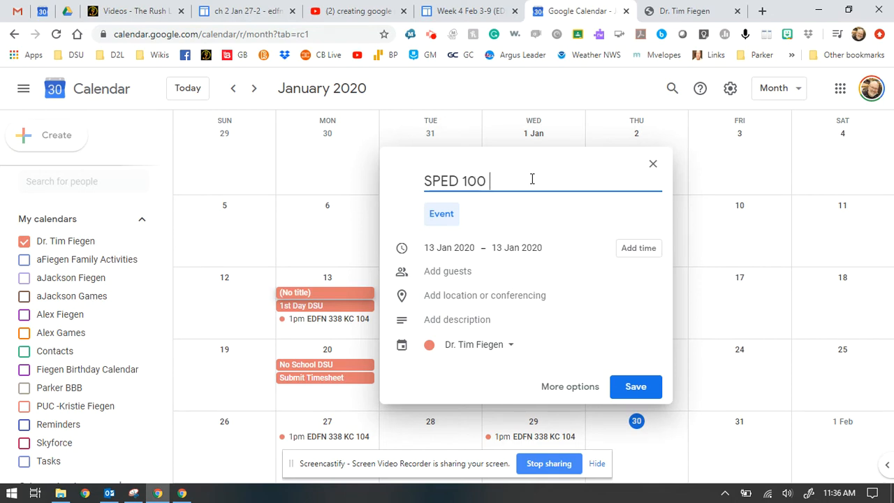
pyautogui.write(' - KC 119')
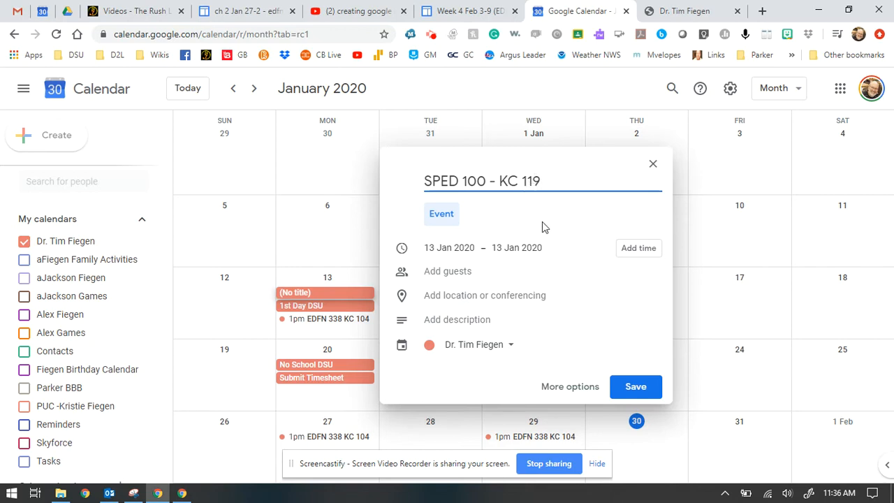
pyautogui.click(636, 250)
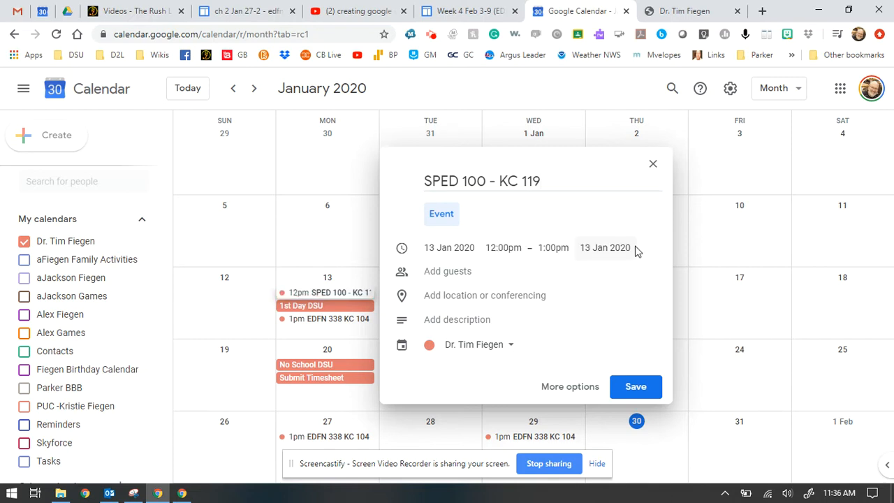
pyautogui.click(456, 247)
pyautogui.click(518, 236)
pyautogui.click(507, 247)
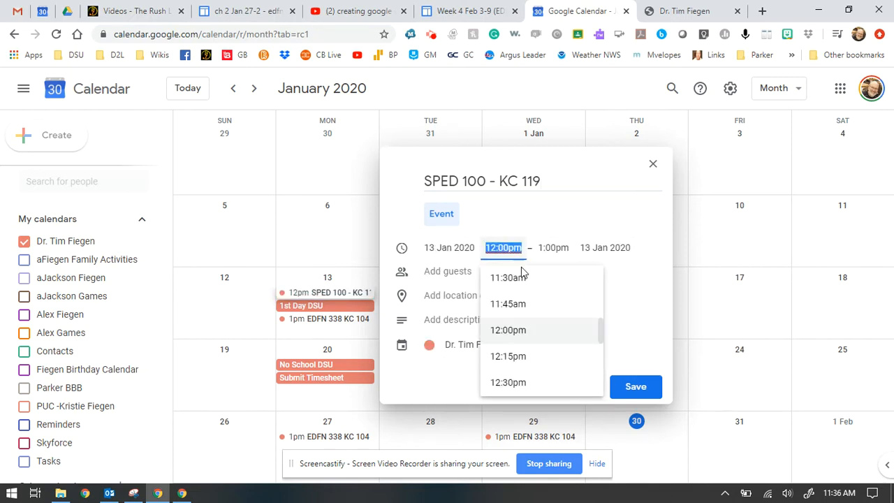
pyautogui.click(594, 152)
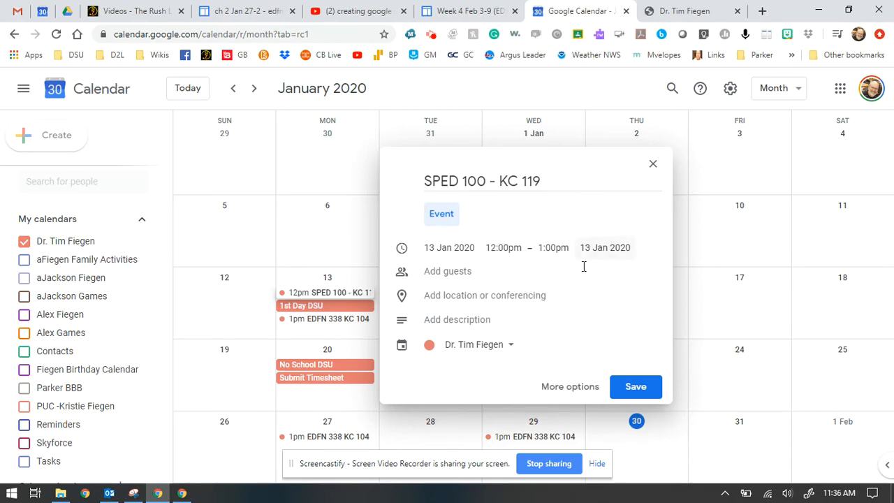
pyautogui.click(570, 387)
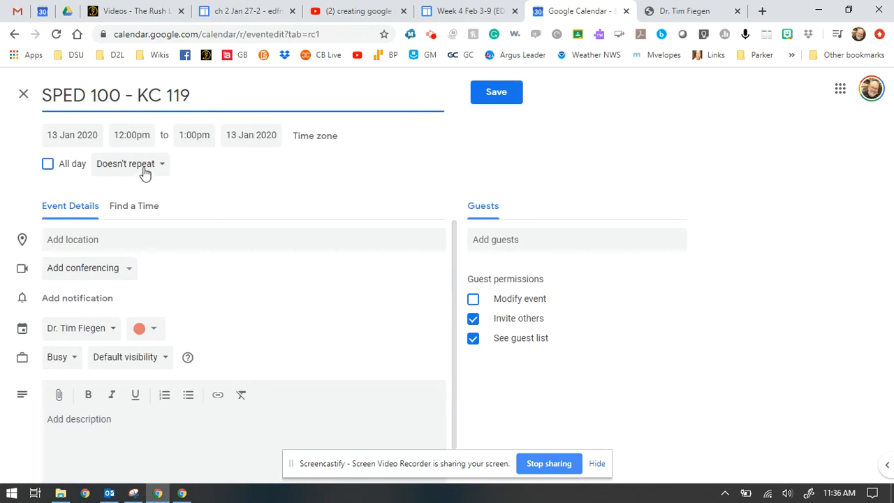
# Set the SPED 100 - KC 119 start time to 10:00am and the end time to 10:50am.
pyautogui.click(140, 135)
pyautogui.scroll(1, 154, 199)
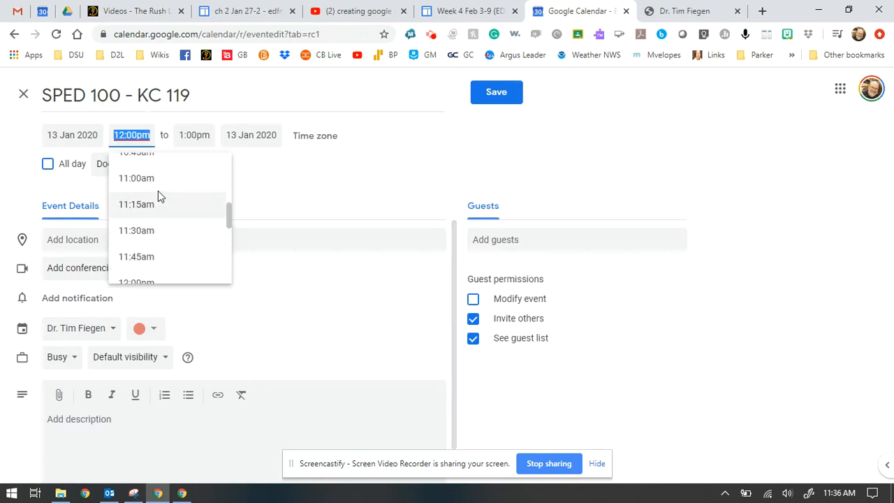
pyautogui.scroll(2, 158, 191)
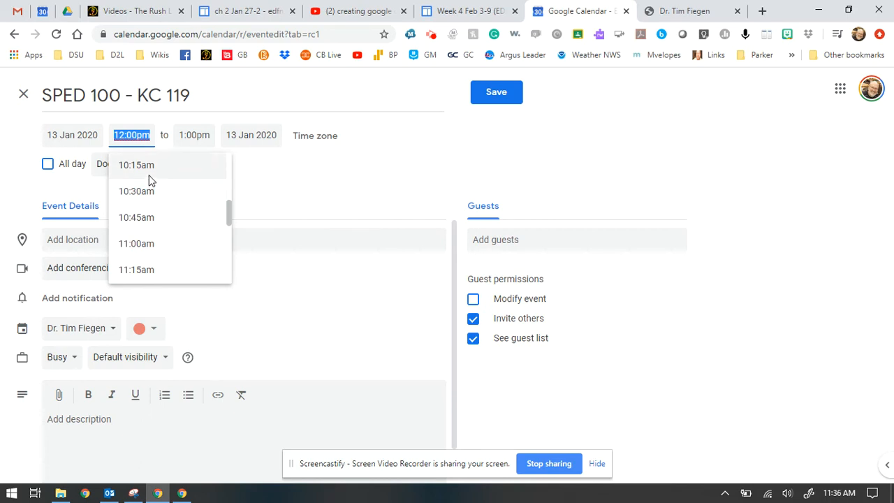
pyautogui.scroll(1, 150, 187)
pyautogui.click(147, 203)
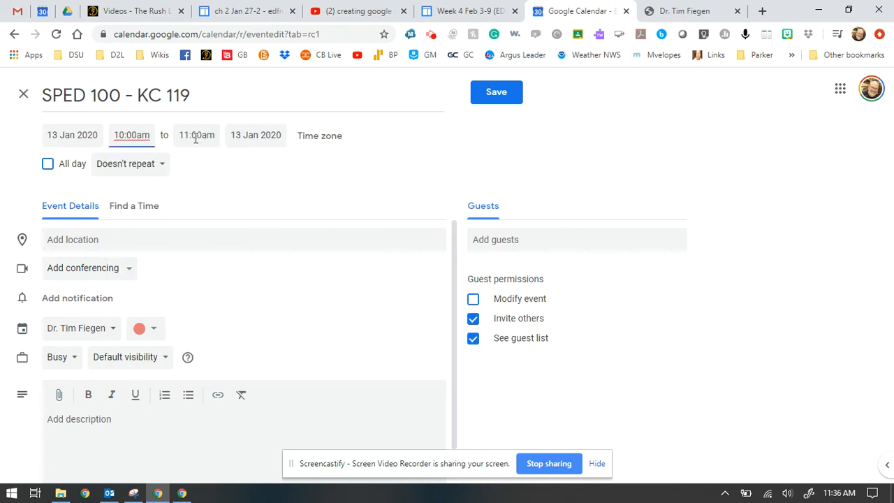
pyautogui.click(195, 136)
pyautogui.click(201, 191)
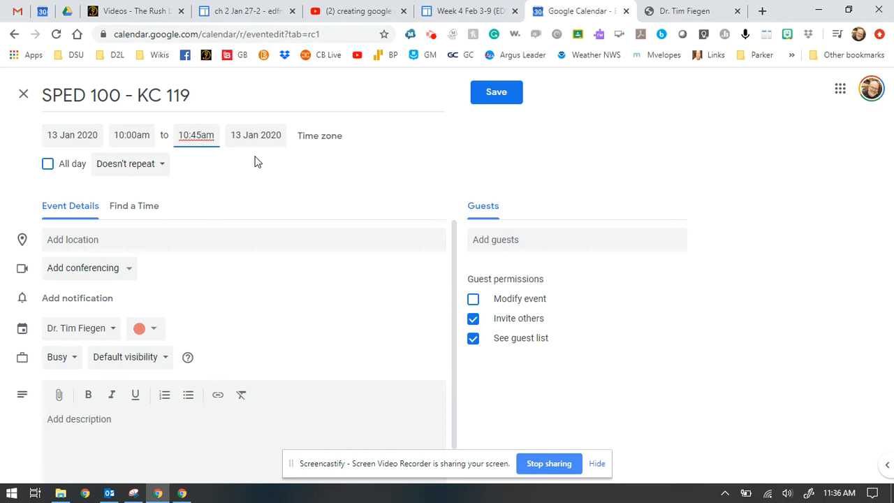
pyautogui.press('BackSpace')
pyautogui.press('BackSpace')
pyautogui.write('50')
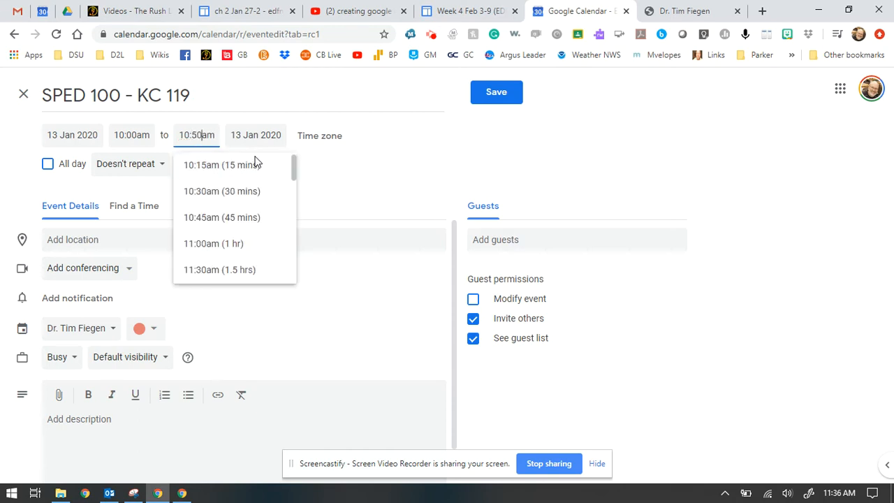
pyautogui.click(346, 168)
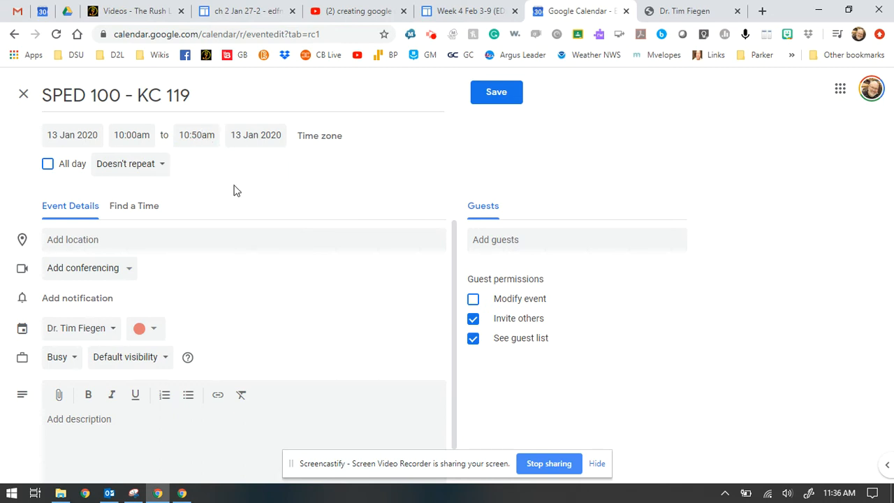
pyautogui.click(161, 166)
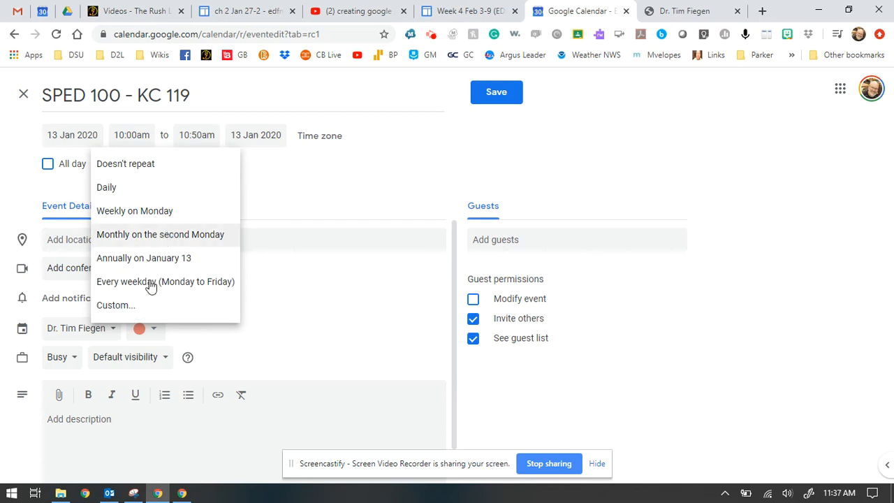
# Set a custom weekly recurrence on Monday, Wednesday and Friday.
pyautogui.click(137, 306)
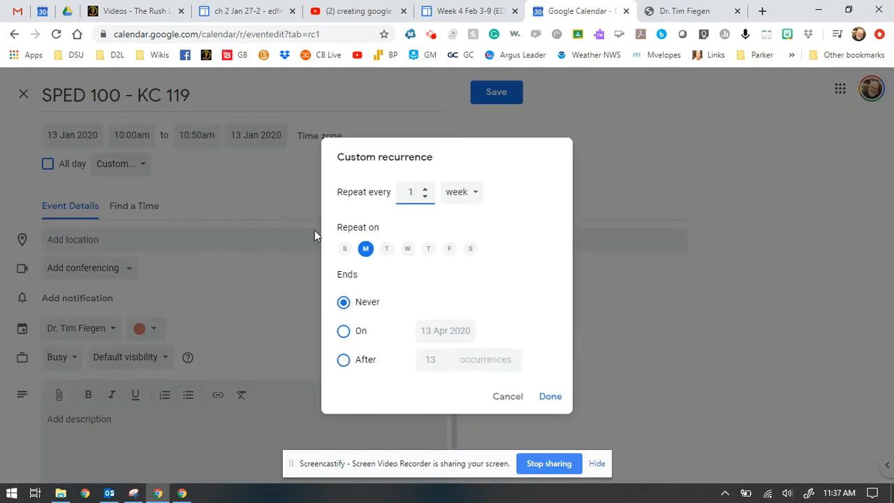
pyautogui.click(408, 250)
pyautogui.click(470, 250)
pyautogui.click(470, 249)
pyautogui.click(449, 250)
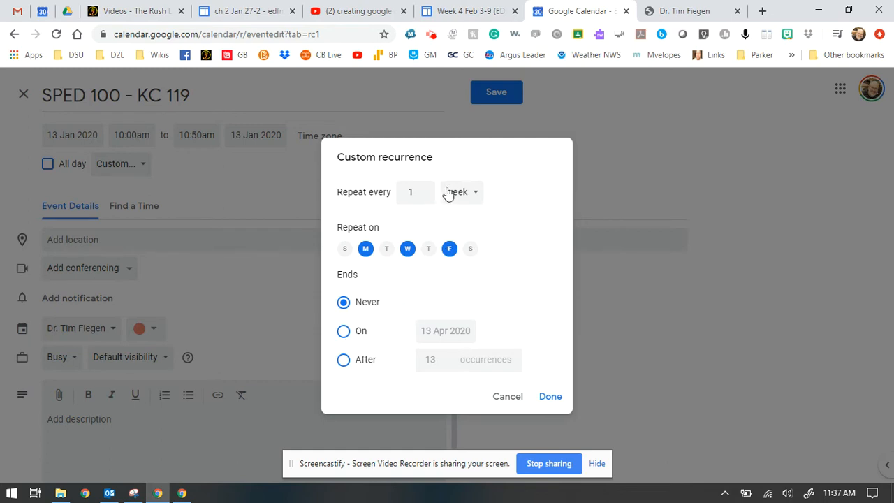
# End the repeats on 1 May 2020 and confirm the custom recurrence.
pyautogui.click(344, 360)
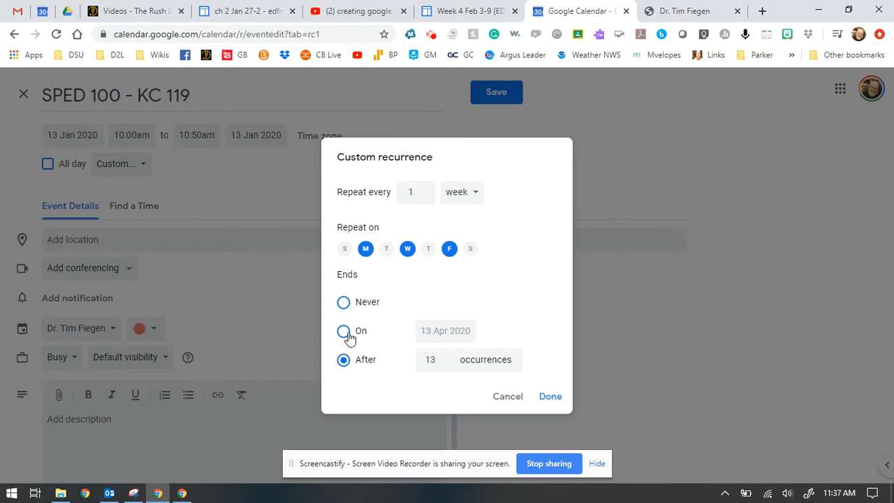
pyautogui.click(344, 332)
pyautogui.click(463, 328)
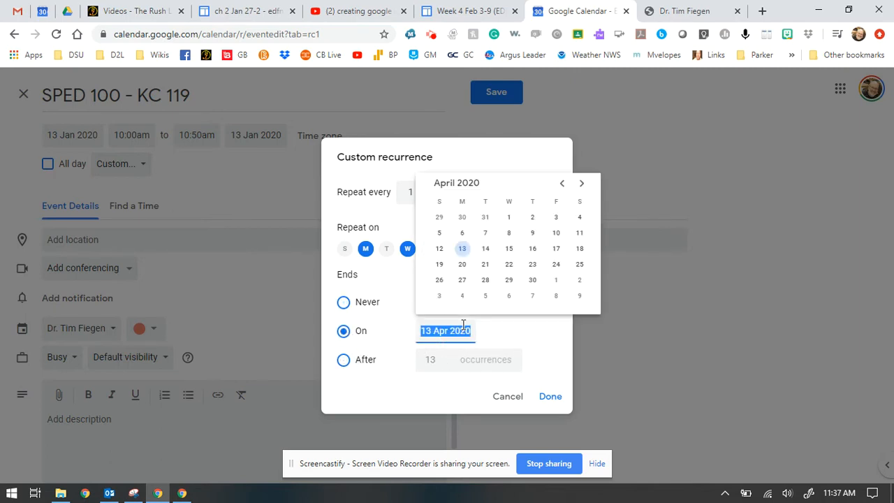
pyautogui.click(582, 184)
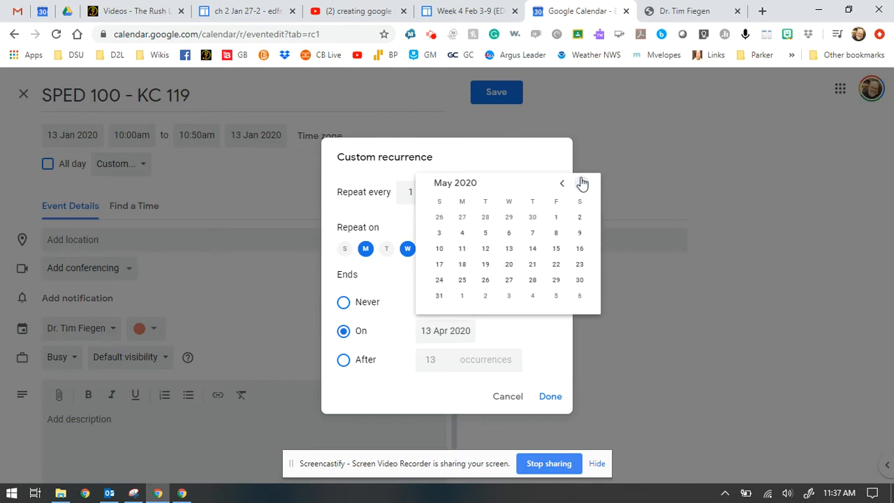
pyautogui.click(556, 218)
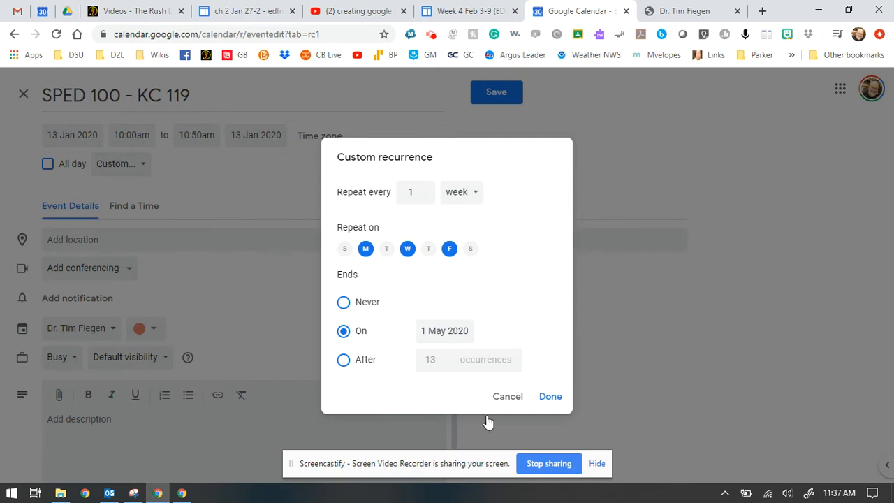
pyautogui.click(548, 396)
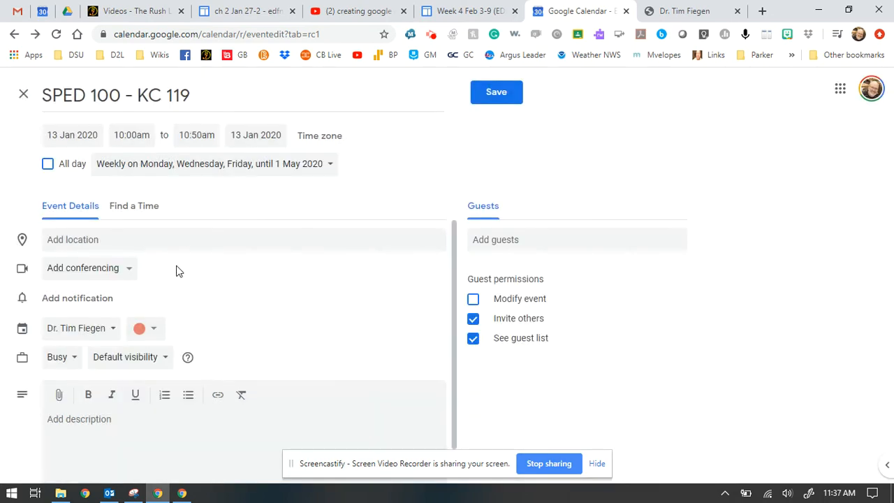
pyautogui.click(109, 328)
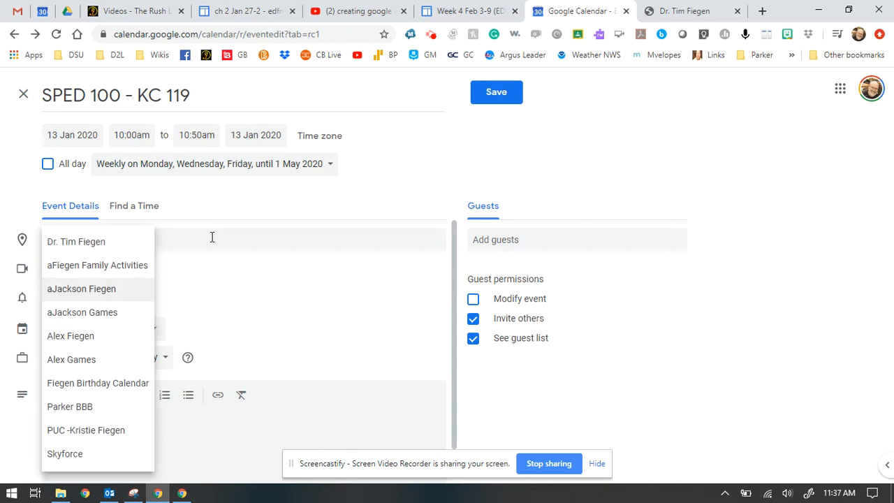
# Keep the calendar unchanged and set the location to Dakota State University.
pyautogui.click(226, 219)
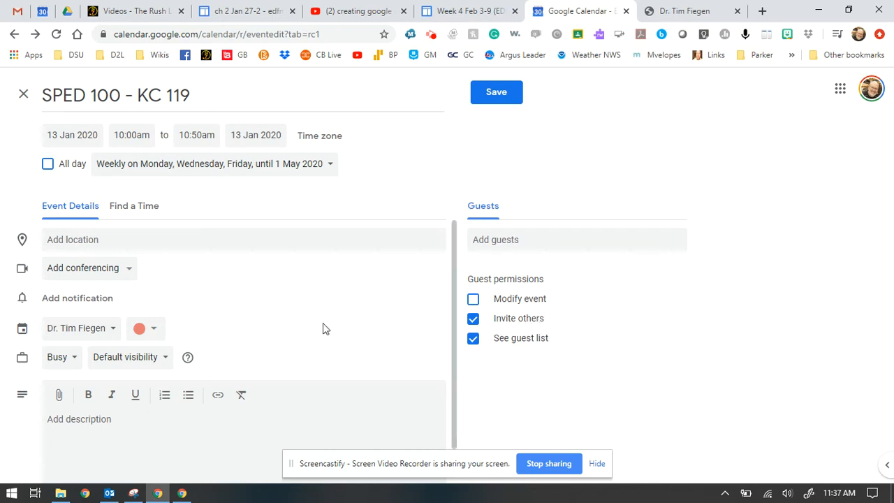
pyautogui.click(127, 272)
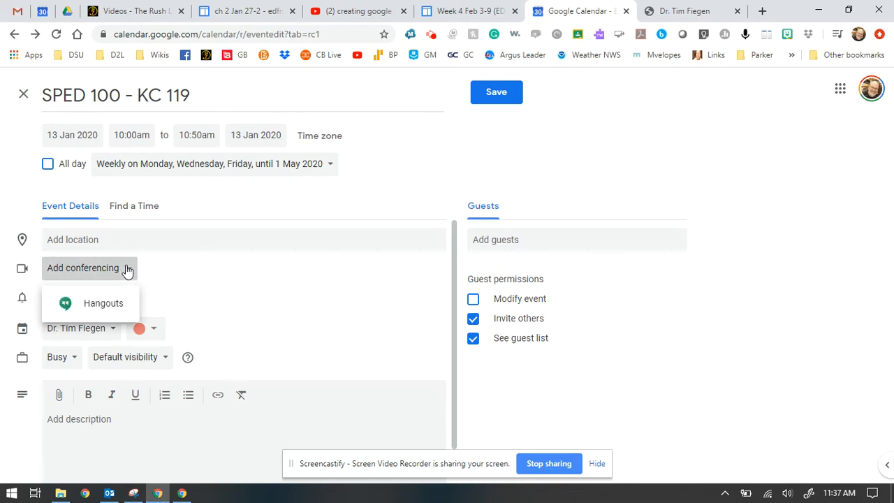
pyautogui.click(174, 274)
pyautogui.click(159, 239)
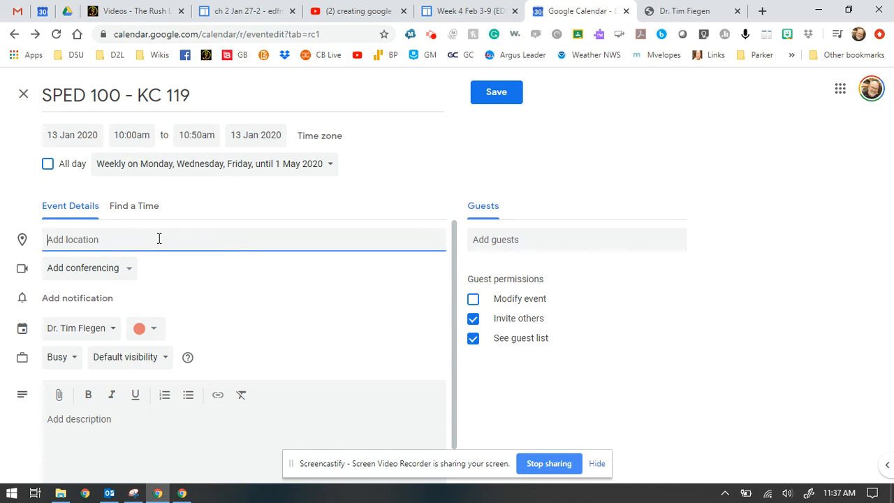
pyautogui.write('Da')
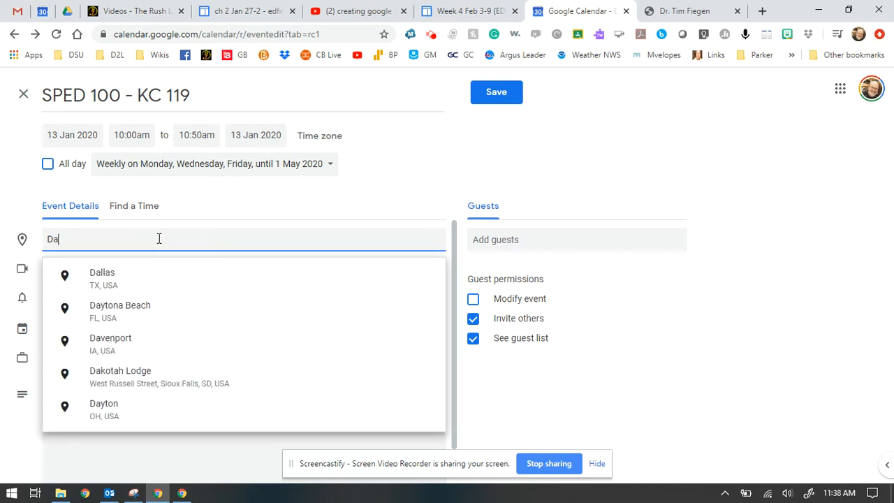
pyautogui.write('kota state')
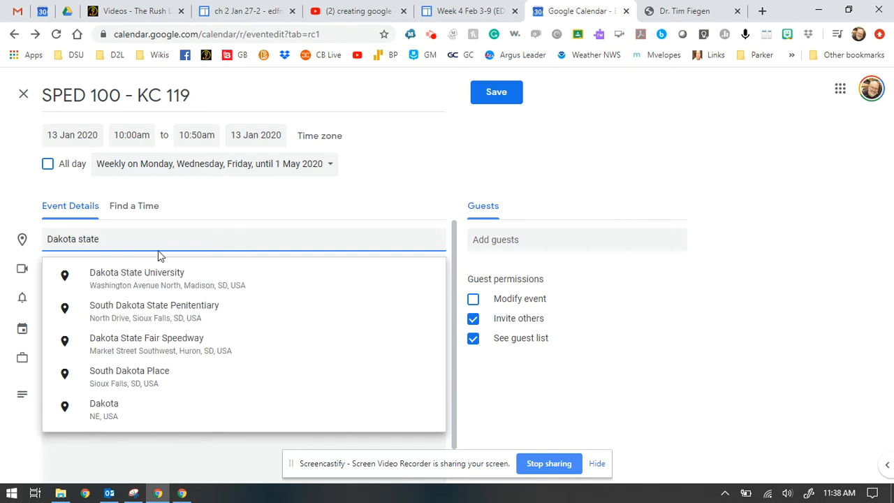
pyautogui.click(157, 273)
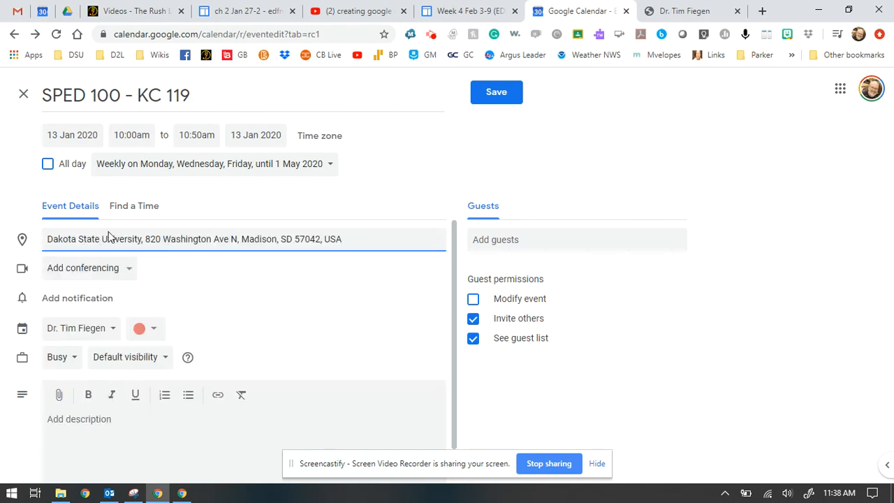
# Add 'Kennedy Center' before the address, fixing the misspelling via spelling suggestions.
pyautogui.click(50, 238)
pyautogui.write('Lene')
pyautogui.press('BackSpace')
pyautogui.press('BackSpace')
pyautogui.press('BackSpace')
pyautogui.press('BackSpace')
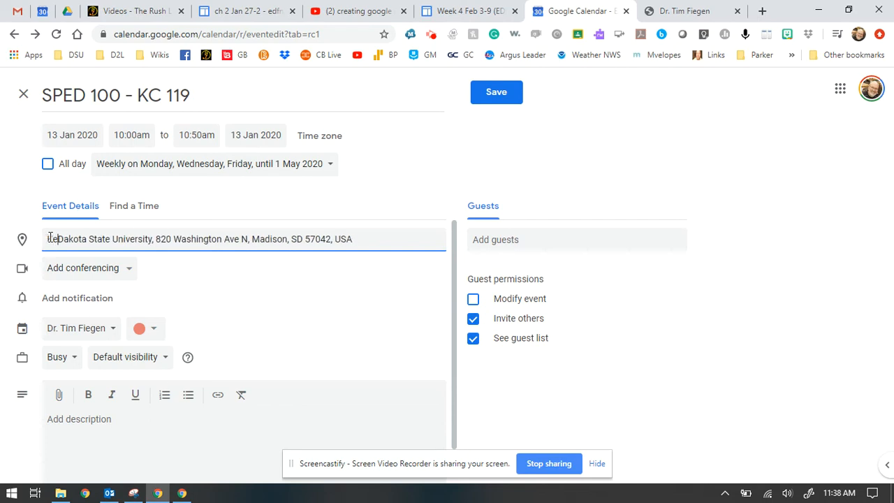
pyautogui.write('Kenned')
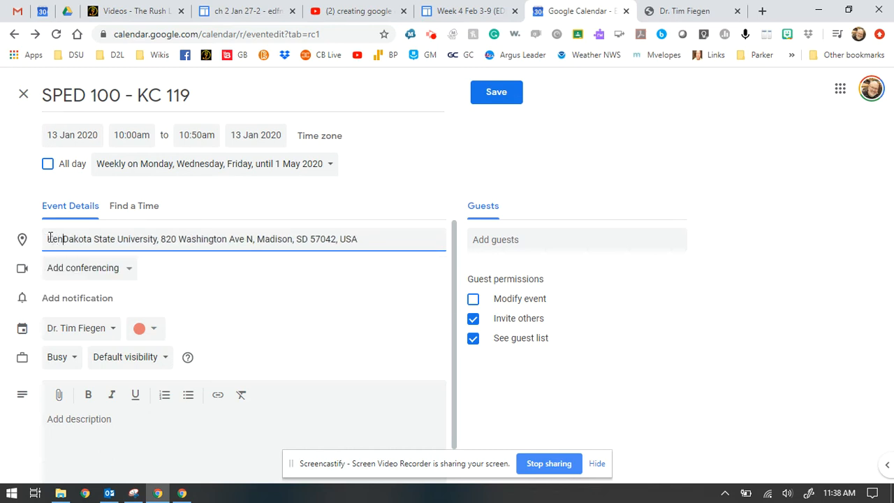
pyautogui.write('ey')
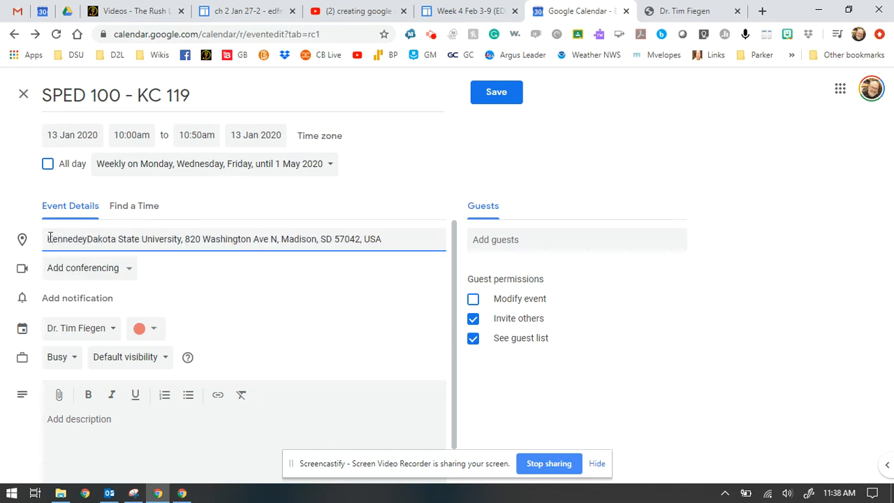
pyautogui.write(' Center')
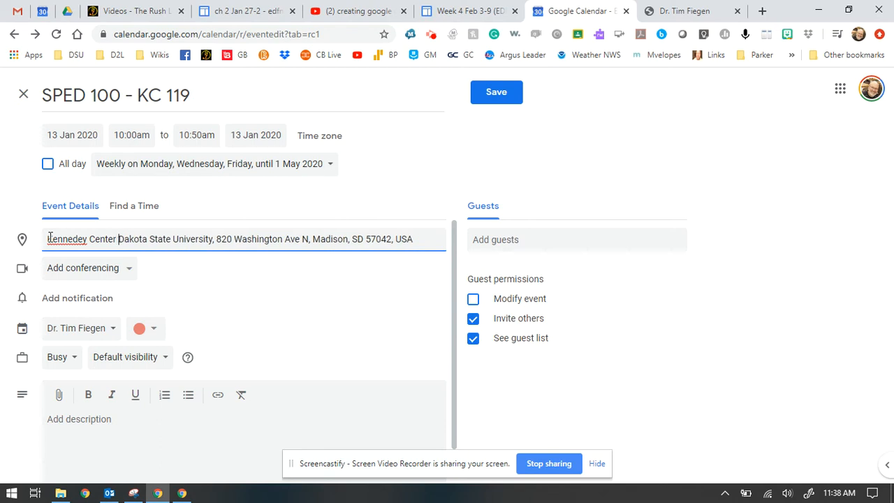
pyautogui.rightClick(61, 239)
pyautogui.click(74, 242)
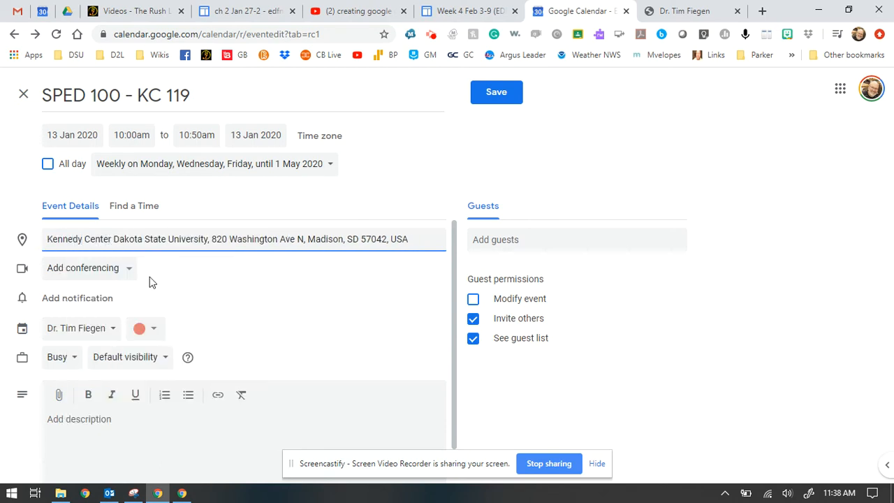
pyautogui.scroll(-1, 175, 364)
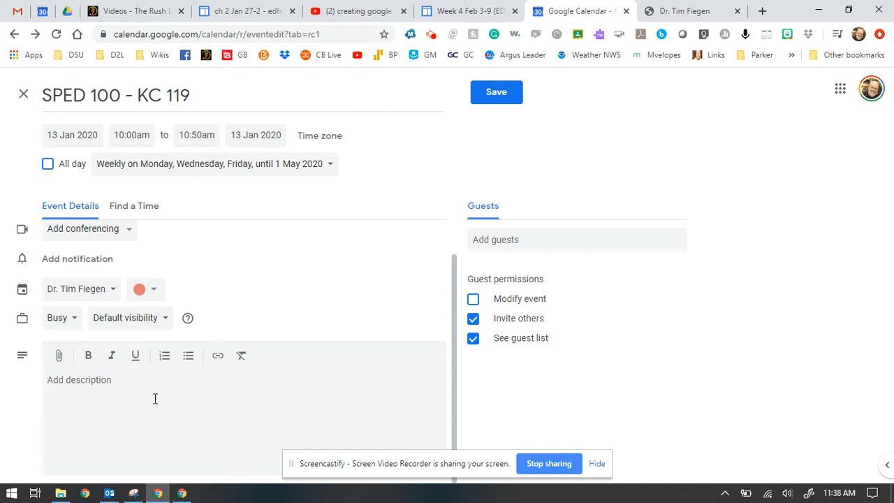
# Copy the public embedded calendar's web address into the event description.
pyautogui.click(682, 11)
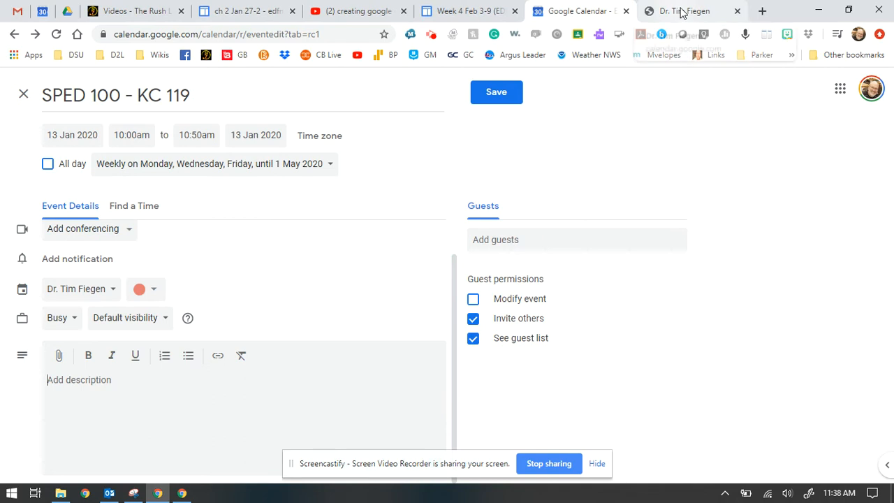
pyautogui.click(299, 37)
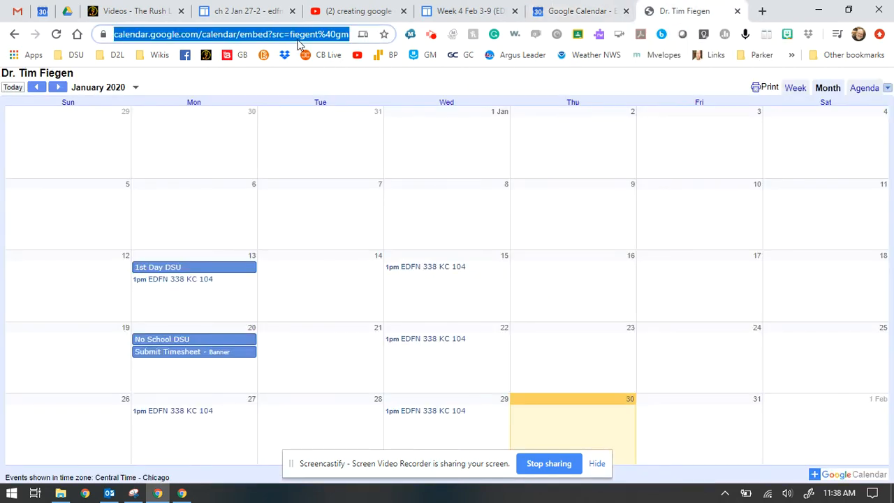
pyautogui.click(577, 11)
pyautogui.click(223, 409)
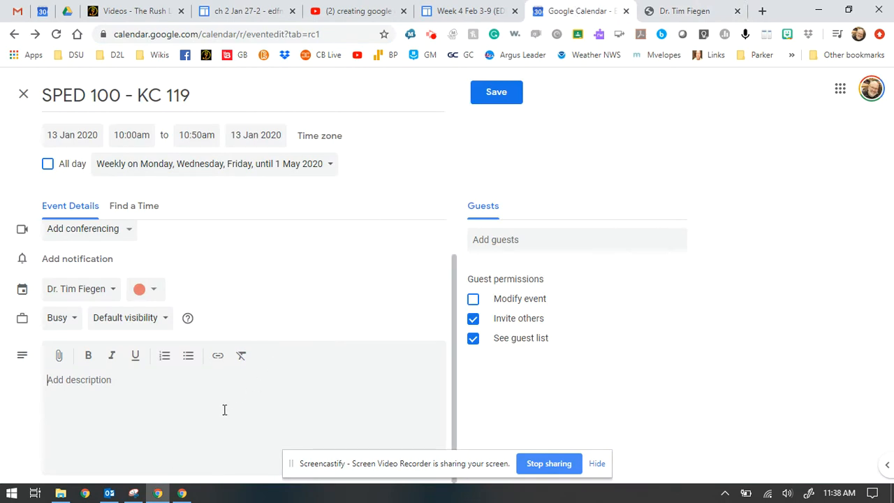
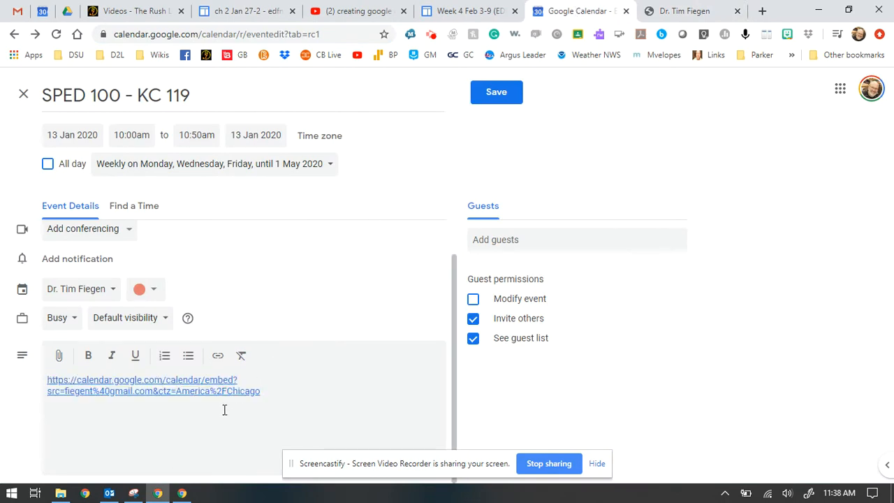
# Replace the address with the calendar's name as link text pointing to the embed URL, then save.
pyautogui.moveTo(279, 391); pyautogui.dragTo(47, 383)
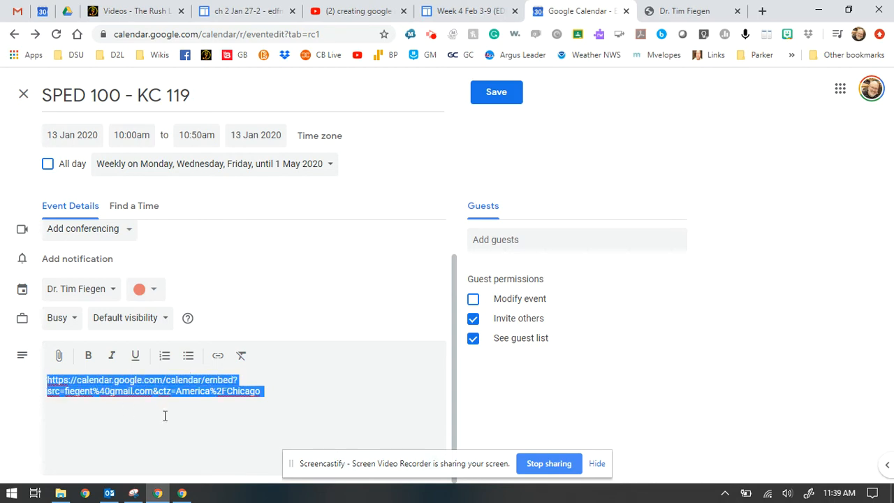
pyautogui.write('Fieg')
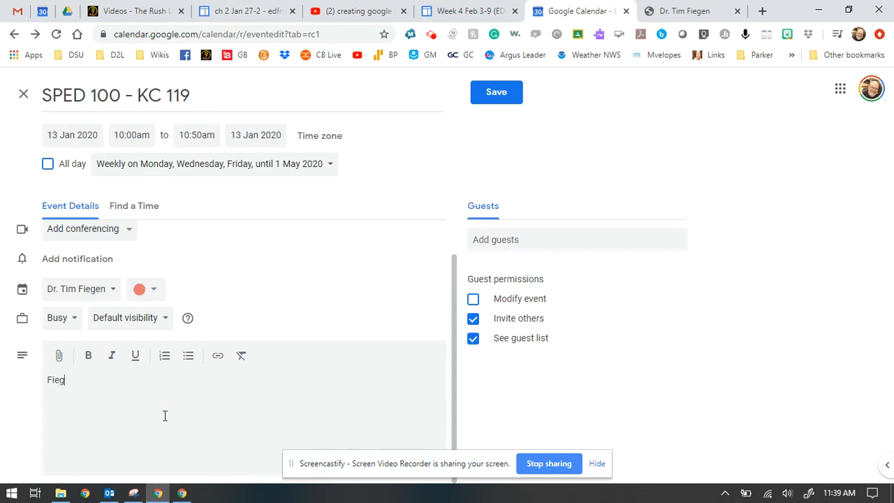
pyautogui.write('en Calendar')
pyautogui.tripleClick(61, 381)
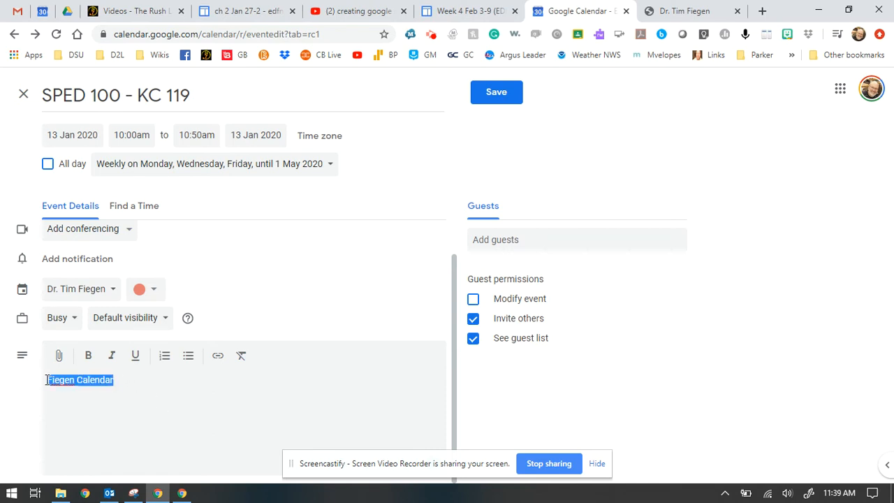
pyautogui.click(216, 360)
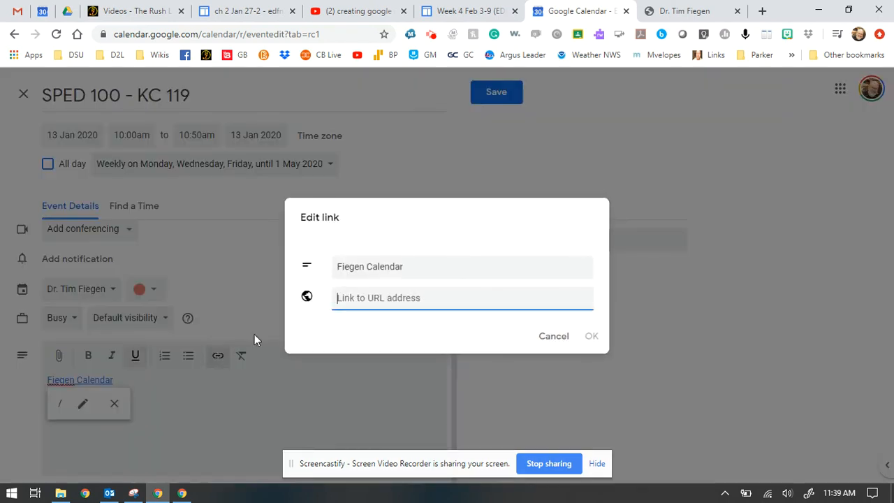
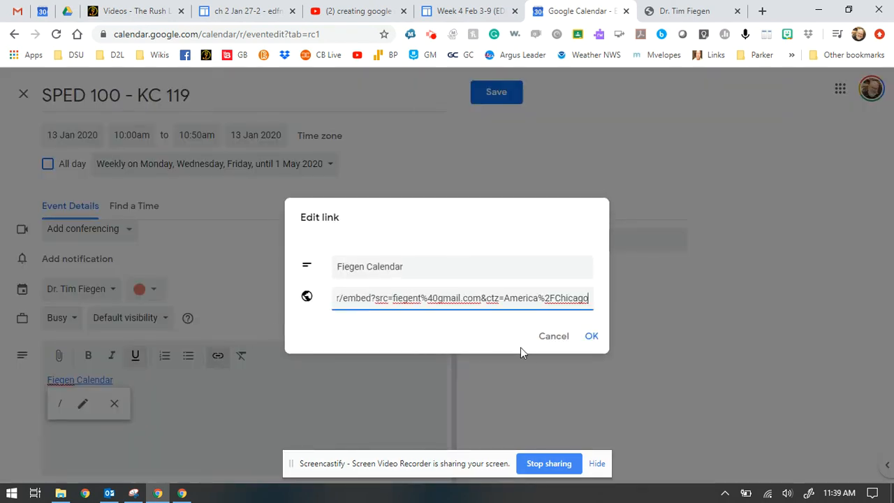
pyautogui.click(593, 336)
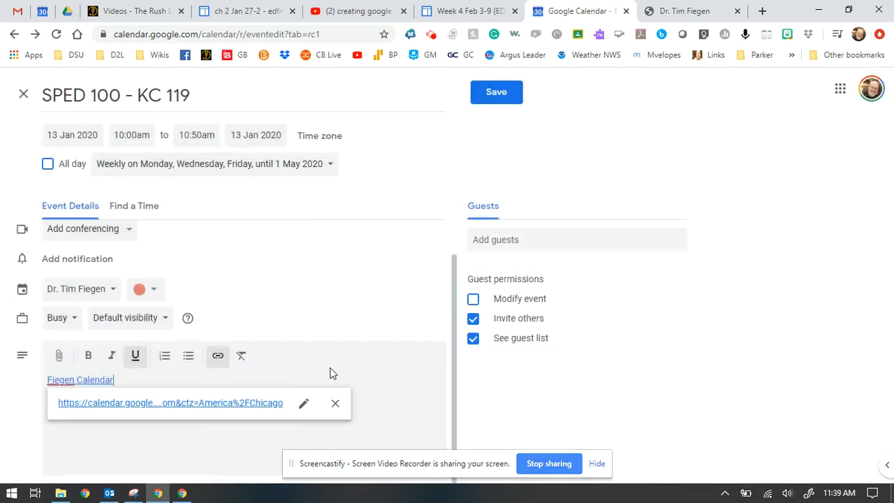
pyautogui.click(366, 369)
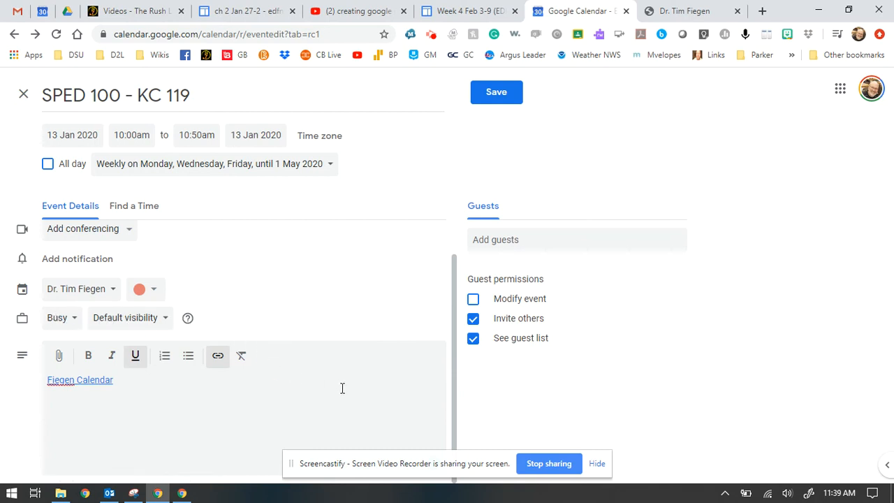
pyautogui.scroll(1, 347, 376)
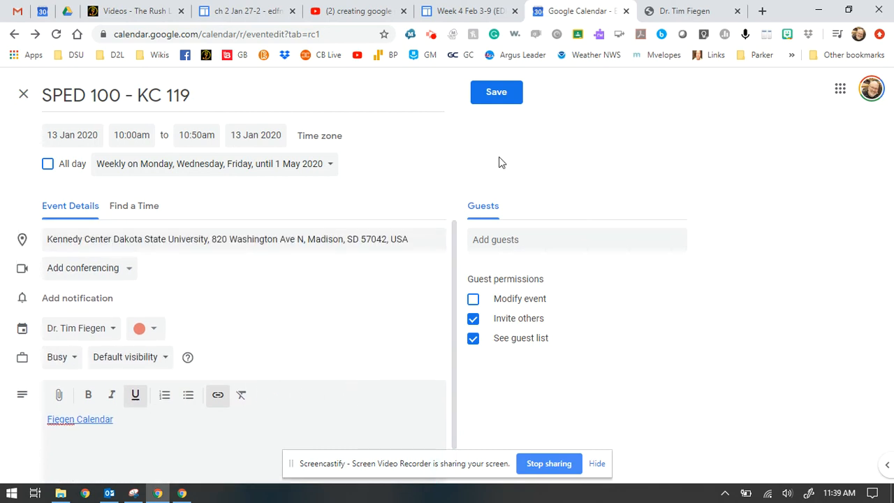
pyautogui.click(496, 95)
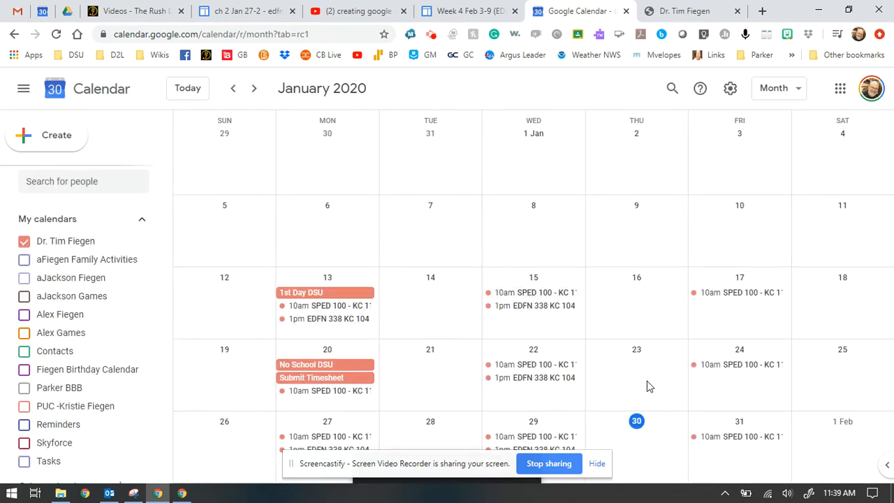
# Delete only the 20 January SPED 100 occurrence and check the series through May 2020.
pyautogui.click(327, 391)
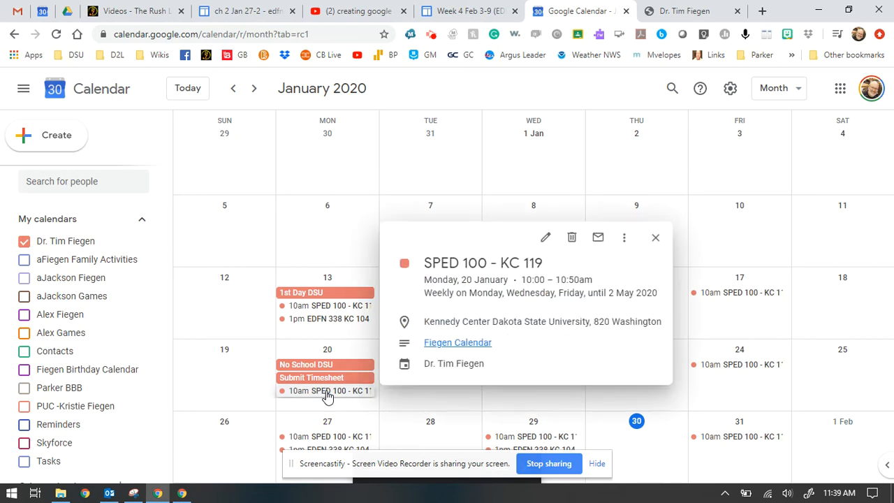
pyautogui.click(573, 239)
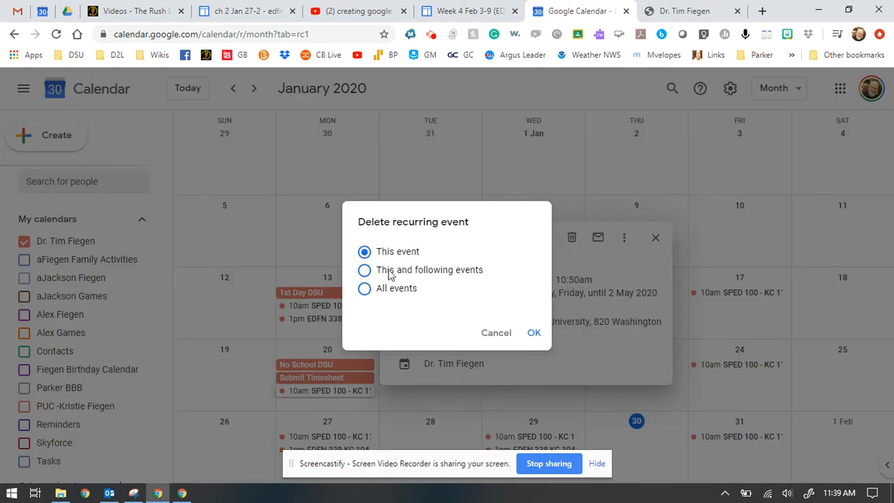
pyautogui.click(533, 334)
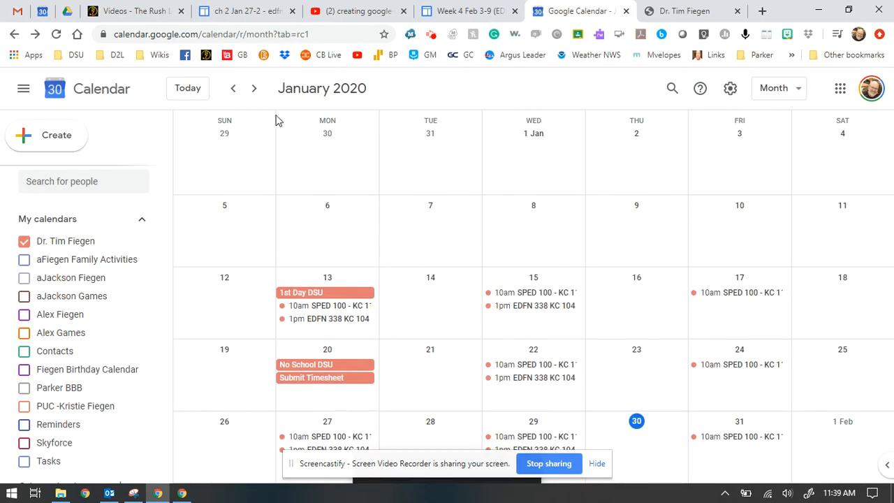
pyautogui.click(254, 89)
pyautogui.click(254, 88)
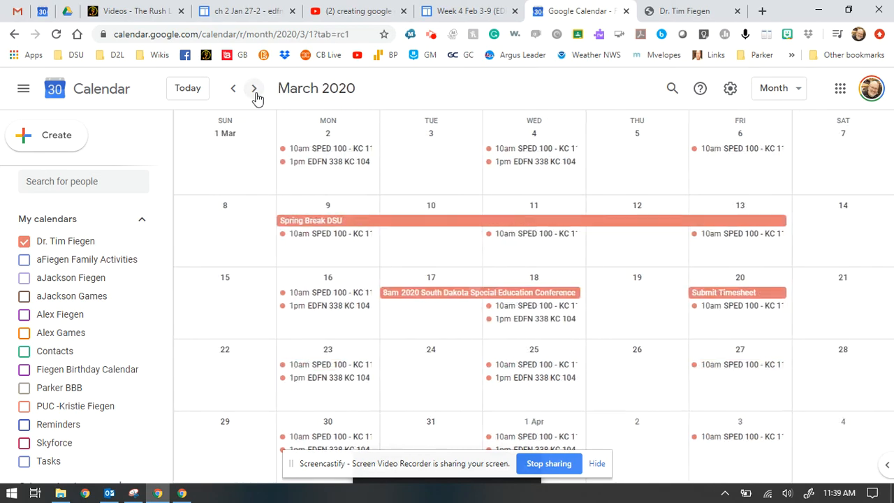
pyautogui.click(255, 88)
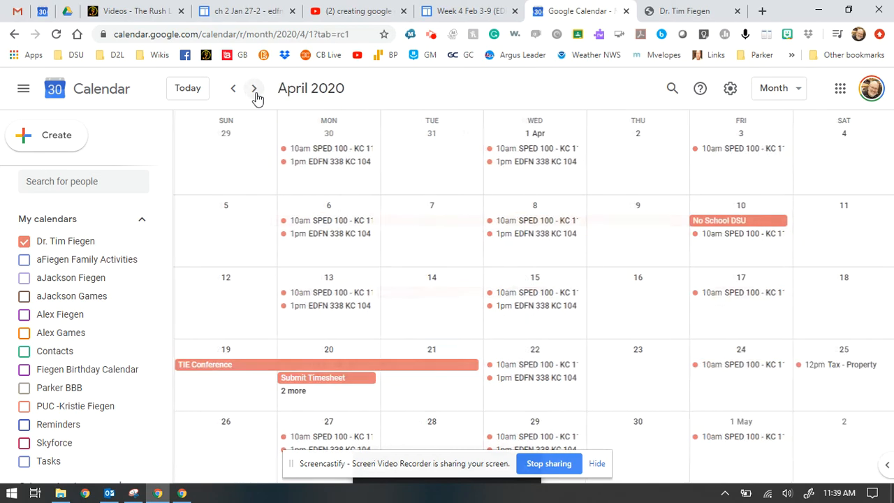
pyautogui.click(255, 90)
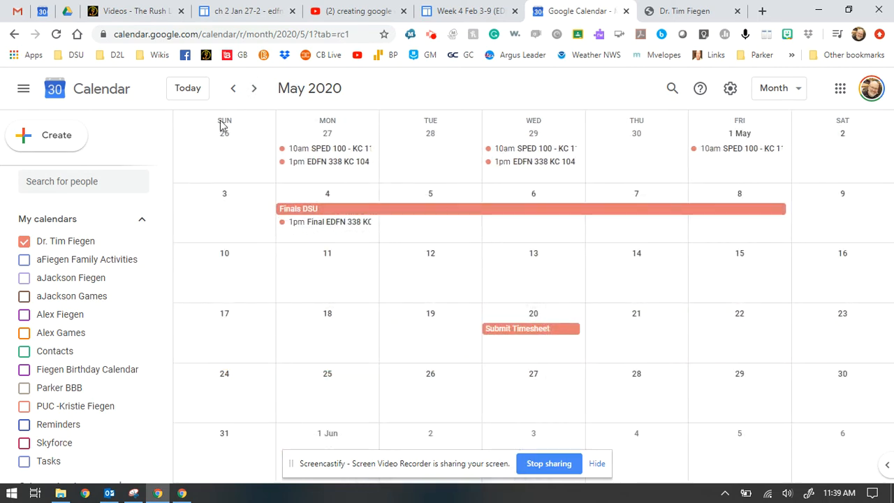
pyautogui.click(196, 91)
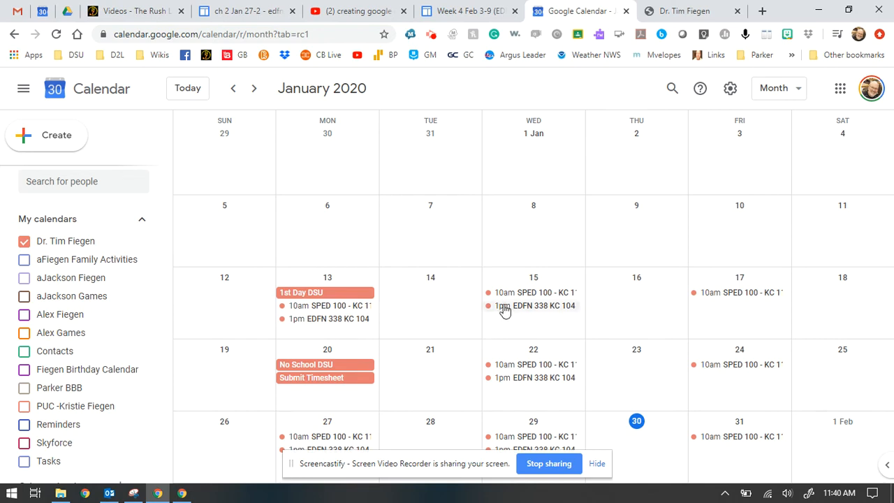
# Review the 13 January class details, backing out of deleting it.
pyautogui.click(340, 307)
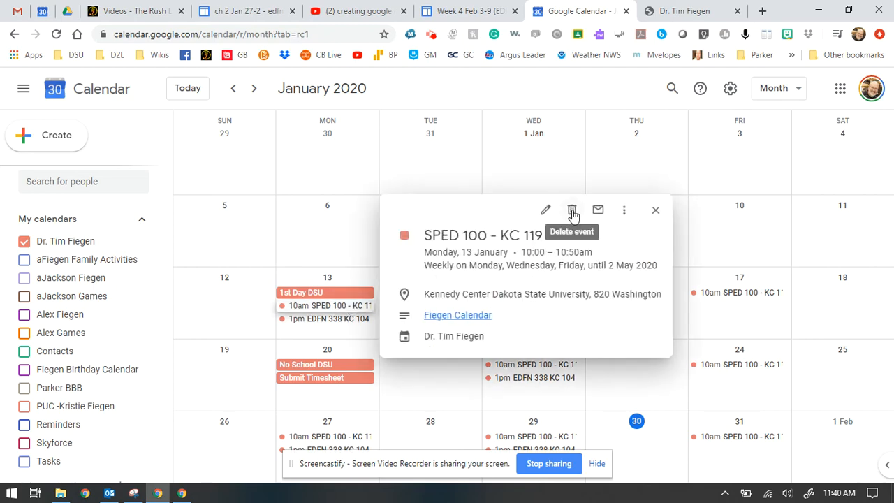
pyautogui.click(572, 211)
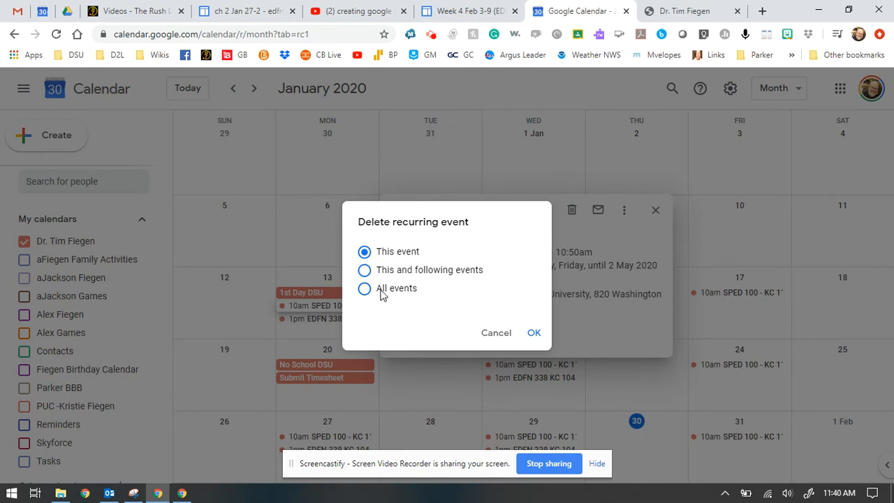
pyautogui.click(495, 333)
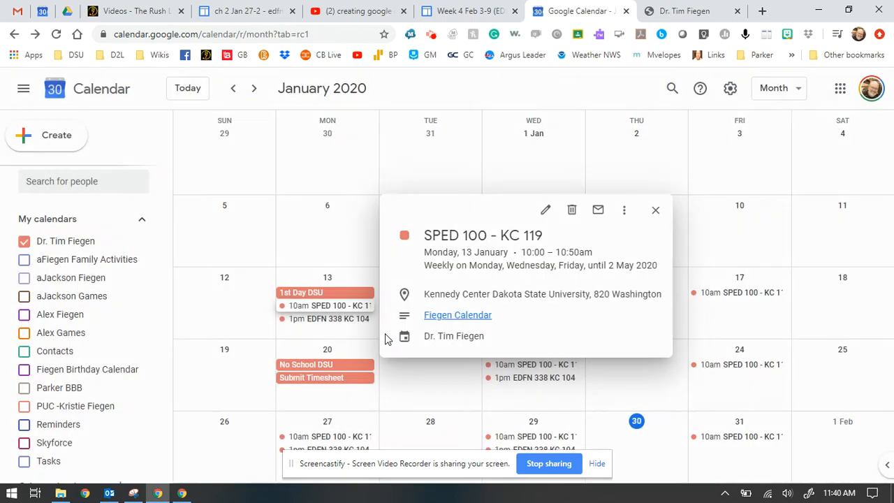
pyautogui.click(656, 210)
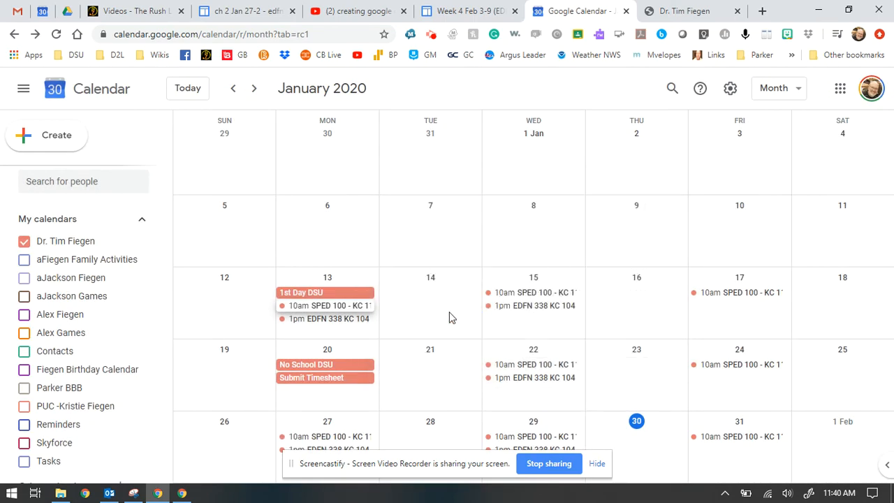
# Create a 13 January event titled 'EDFN 365 Online' in the full details editor.
pyautogui.click(332, 335)
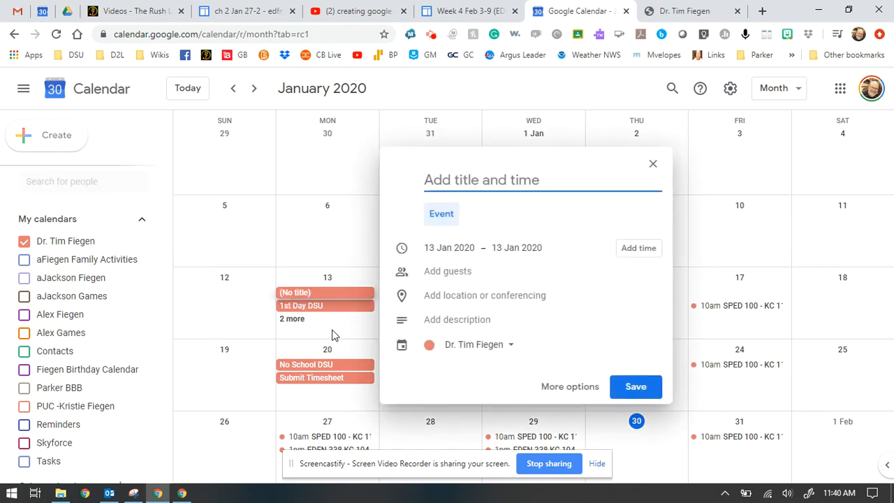
pyautogui.write('EDFN ')
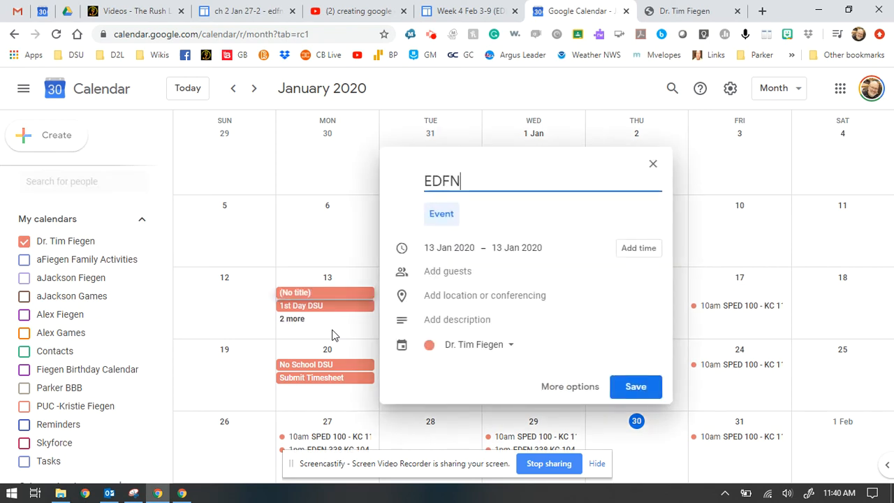
pyautogui.write('365 O')
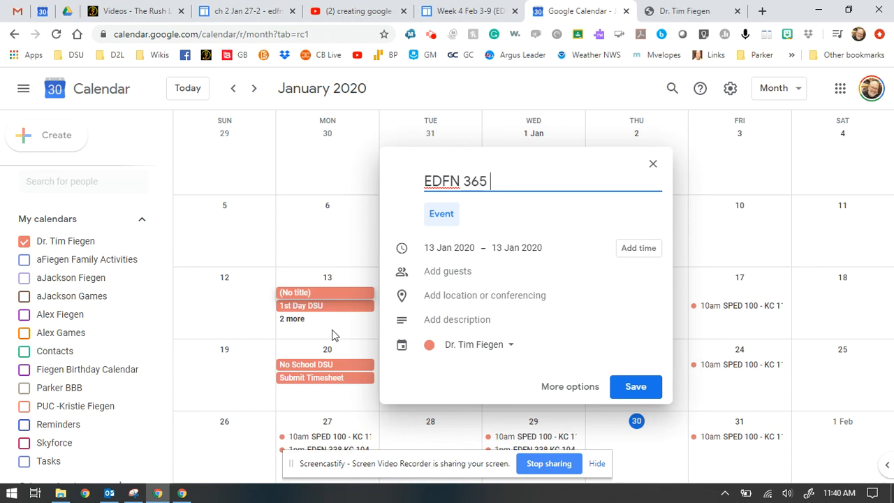
pyautogui.write('nline')
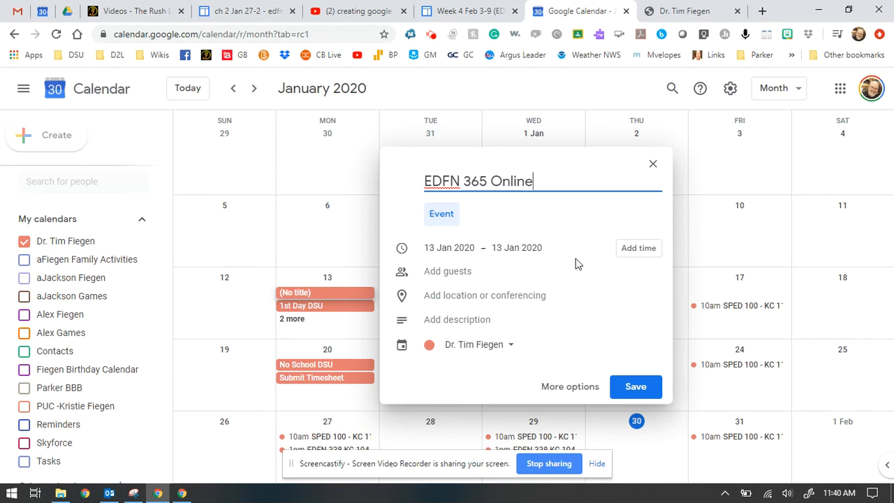
pyautogui.click(566, 386)
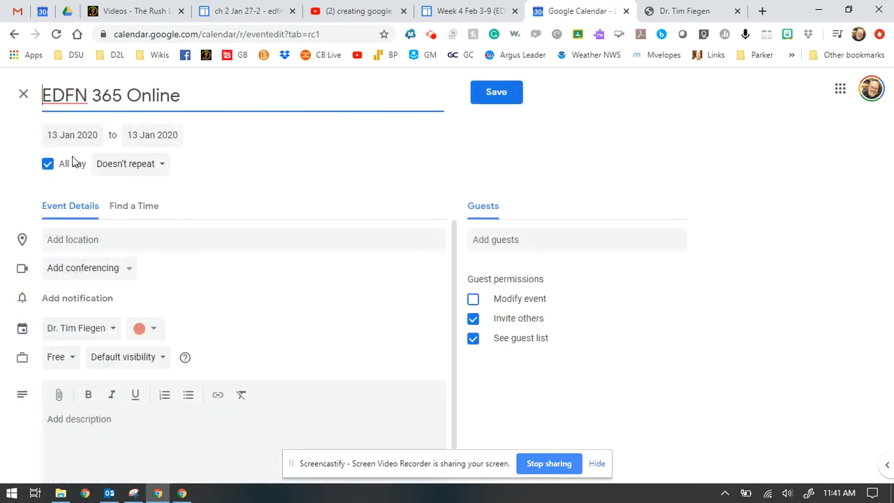
# Make the event timed, running from 7:00pm to 8:00pm.
pyautogui.click(47, 168)
pyautogui.click(126, 137)
pyautogui.scroll(-3, 160, 210)
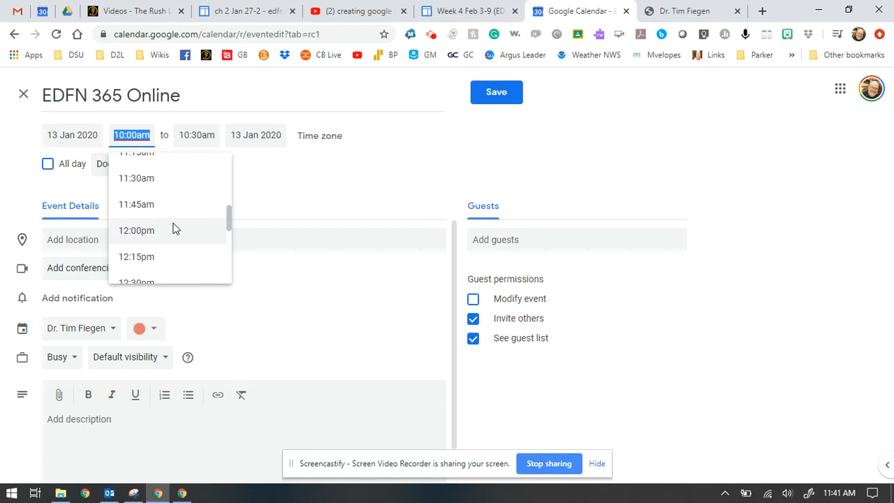
pyautogui.scroll(-6, 174, 229)
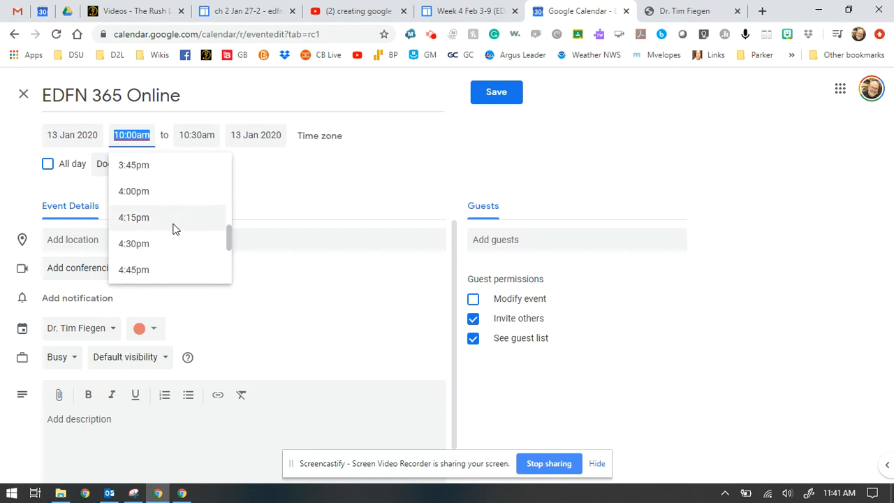
pyautogui.scroll(-2, 175, 229)
pyautogui.scroll(-1, 174, 230)
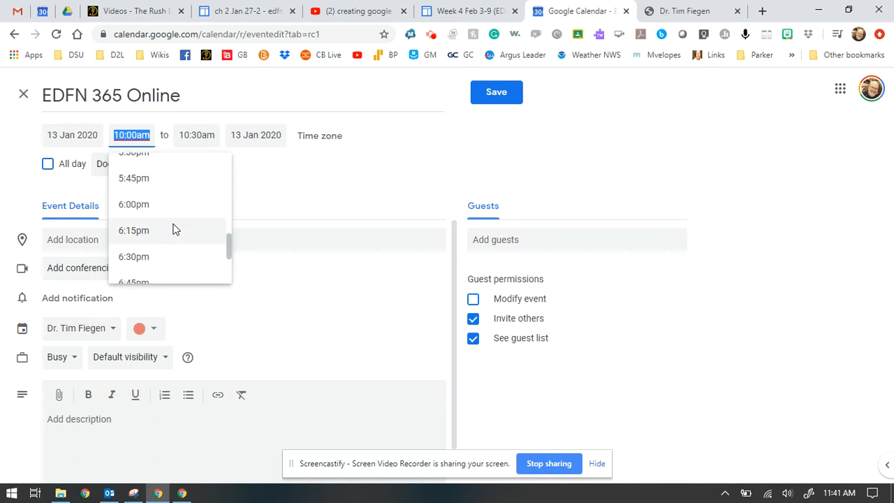
pyautogui.scroll(-2, 174, 229)
pyautogui.click(160, 244)
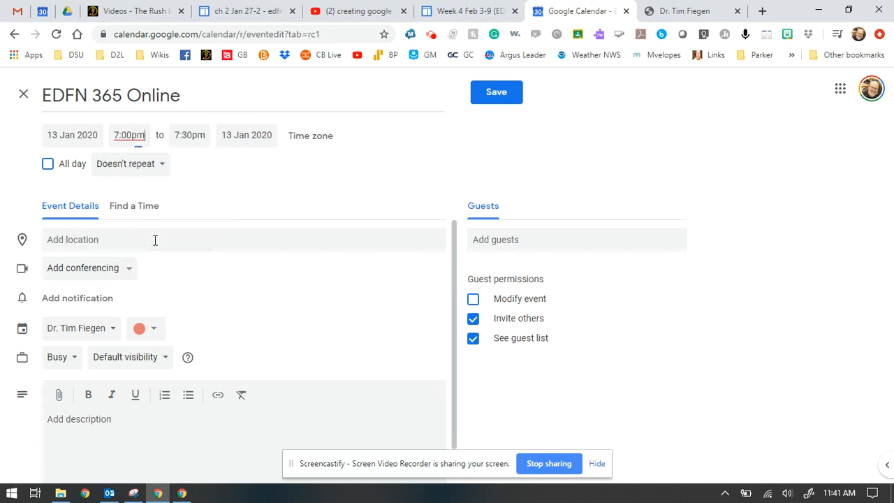
pyautogui.click(189, 134)
pyautogui.click(202, 268)
# Repeat it weekly on Monday and Wednesday, ending on 1 May 2020.
pyautogui.click(161, 168)
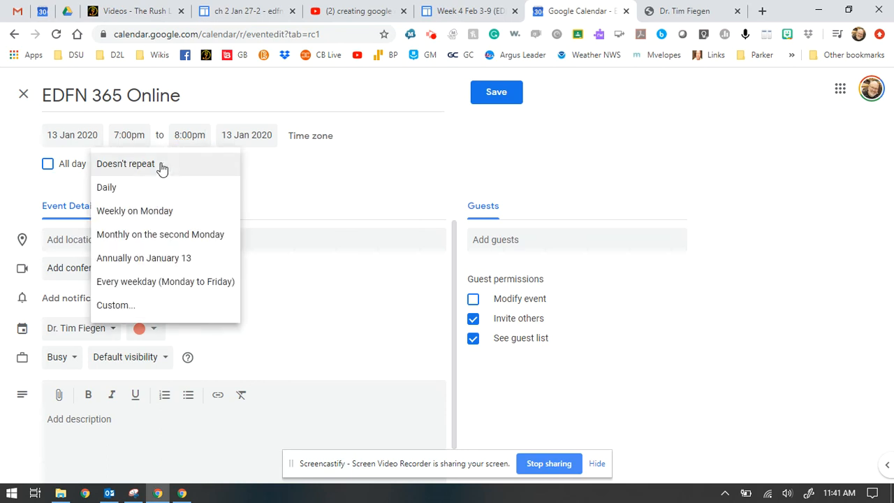
pyautogui.click(146, 305)
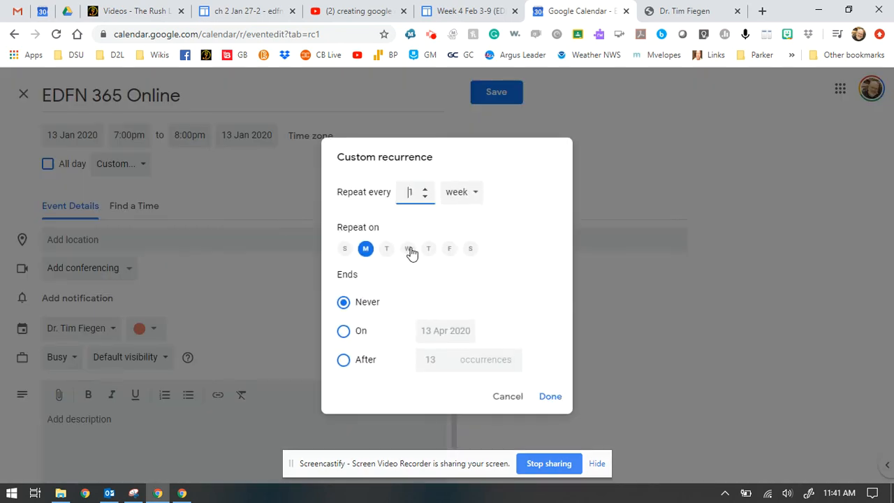
pyautogui.click(408, 250)
pyautogui.click(344, 332)
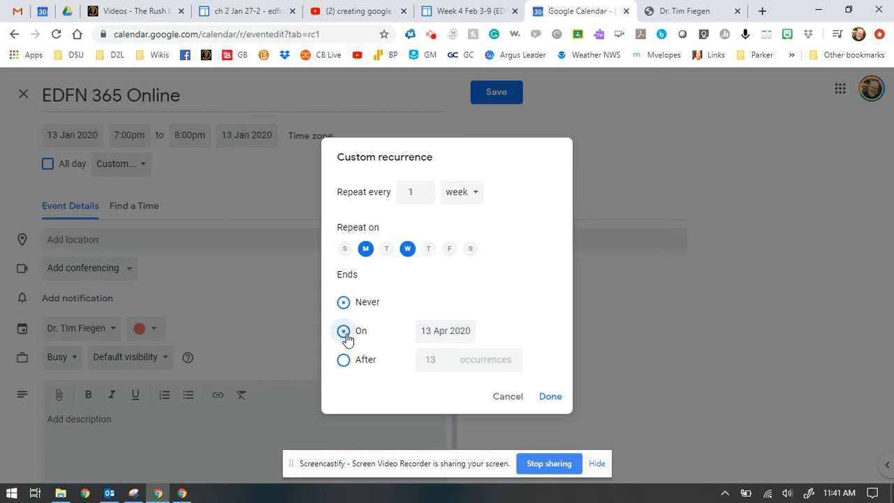
pyautogui.click(467, 329)
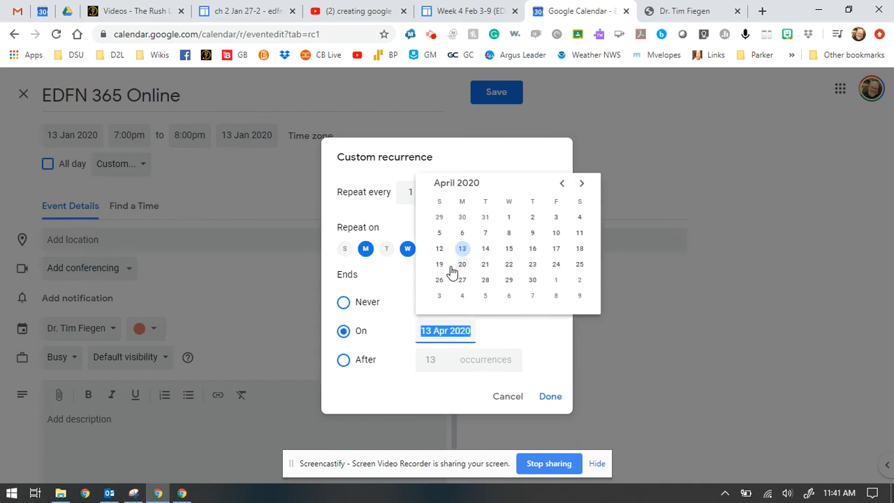
pyautogui.click(557, 281)
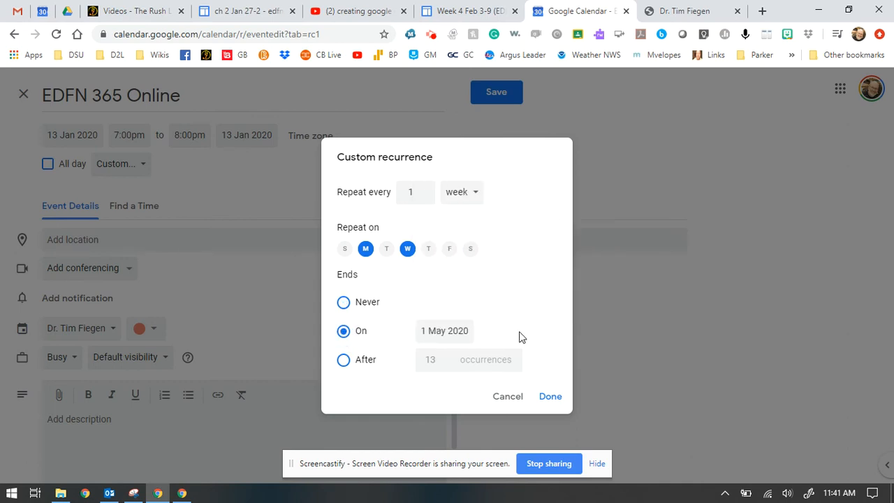
pyautogui.click(538, 397)
pyautogui.scroll(-1, 304, 347)
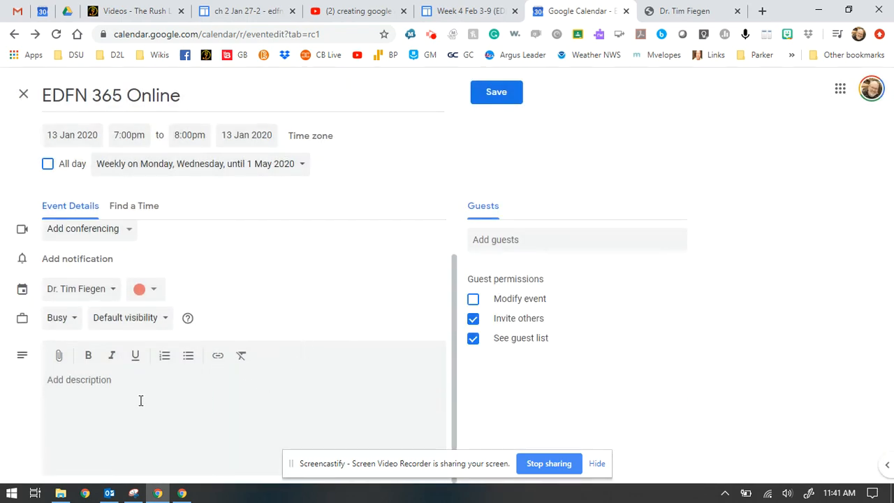
# Keep EDFN 365 Online on the same calendar and enter 'Home Office' as its location.
pyautogui.scroll(1, 140, 400)
pyautogui.click(113, 328)
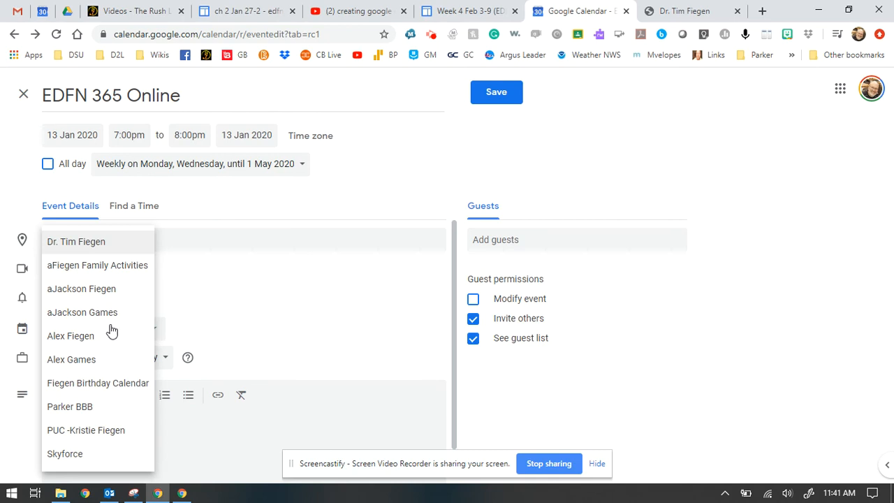
pyautogui.click(97, 246)
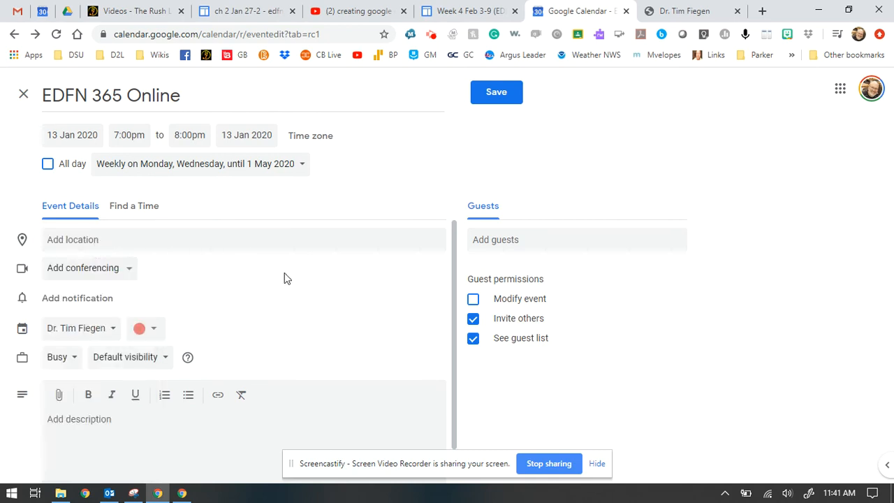
pyautogui.click(183, 235)
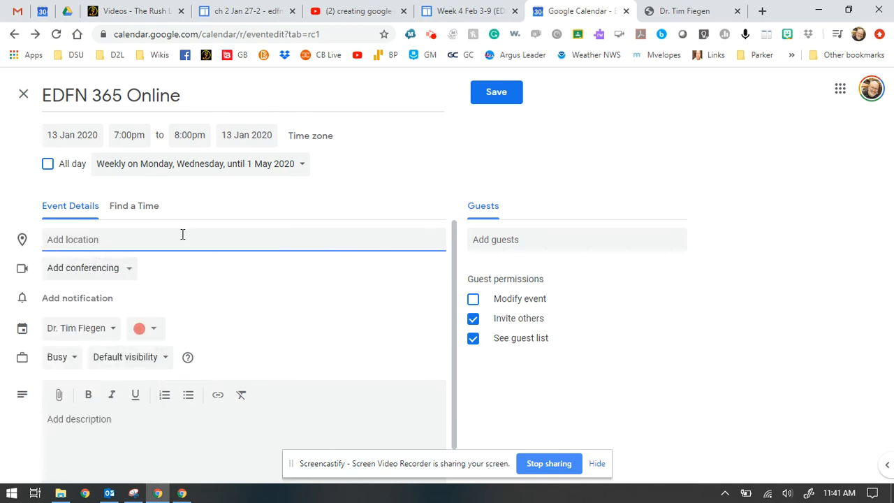
pyautogui.write('Home')
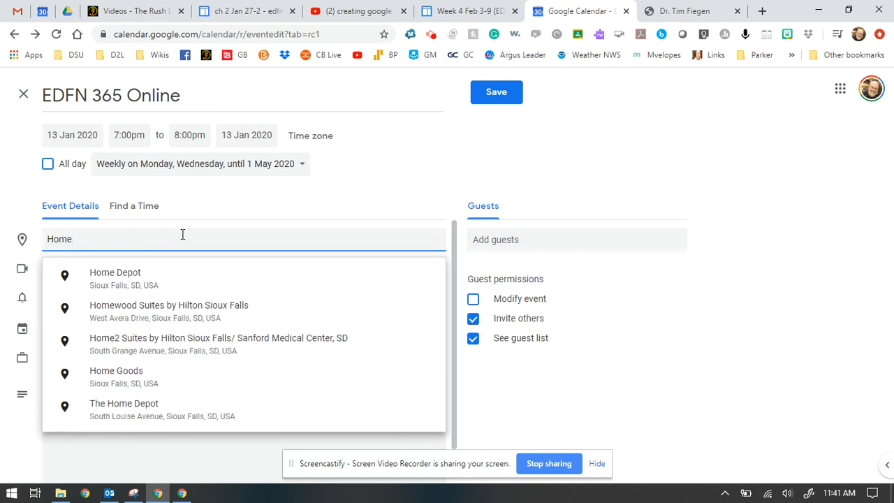
pyautogui.press('BackSpace')
pyautogui.press('BackSpace')
pyautogui.press('BackSpace')
pyautogui.press('BackSpace')
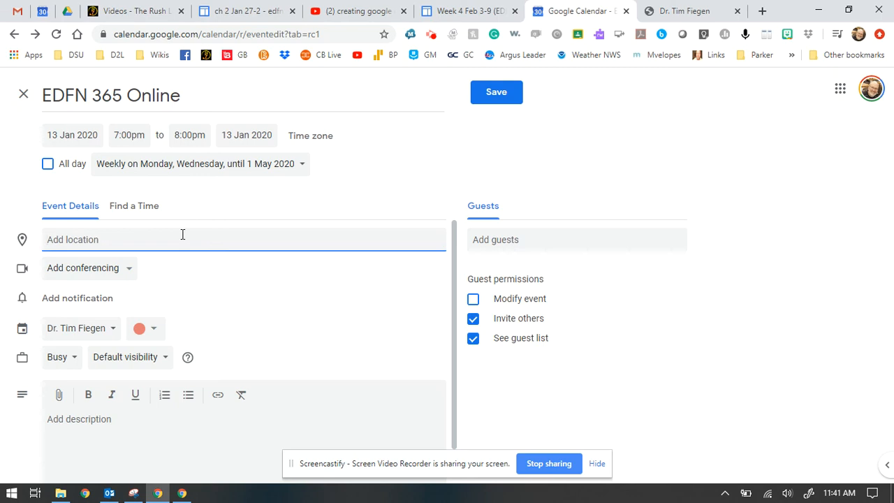
pyautogui.write('Home If')
pyautogui.press('BackSpace')
pyautogui.press('BackSpace')
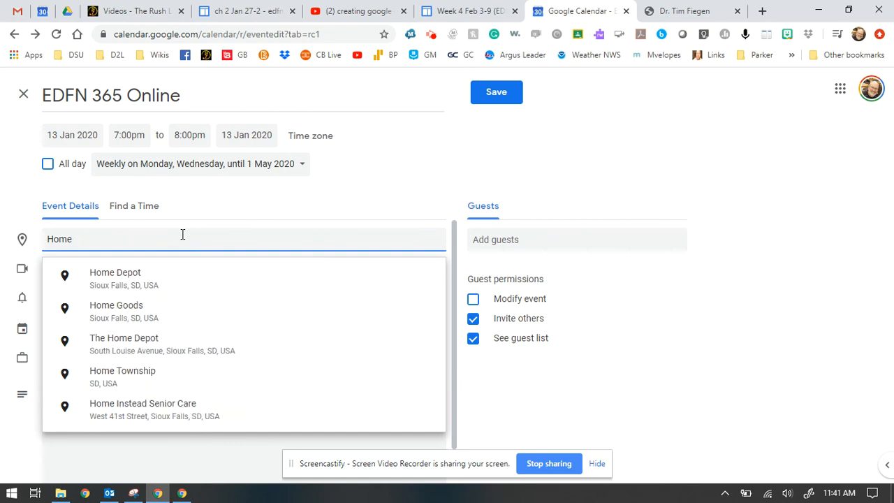
pyautogui.write('Office')
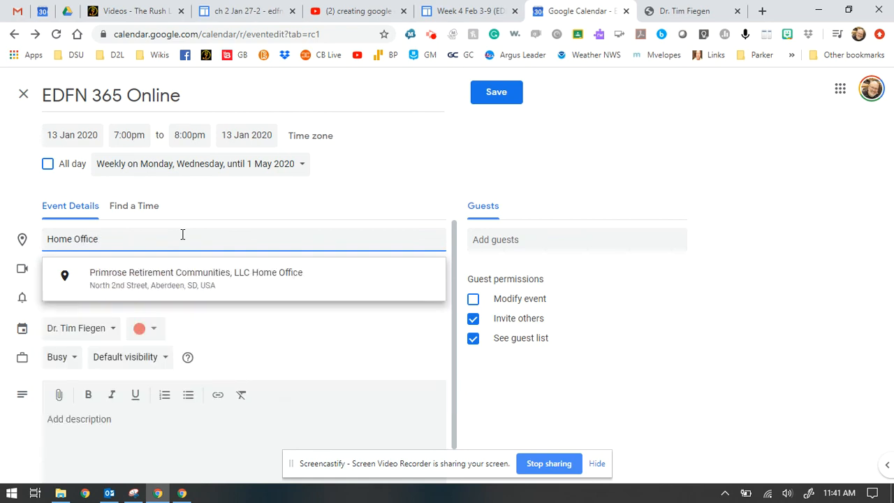
pyautogui.click(243, 211)
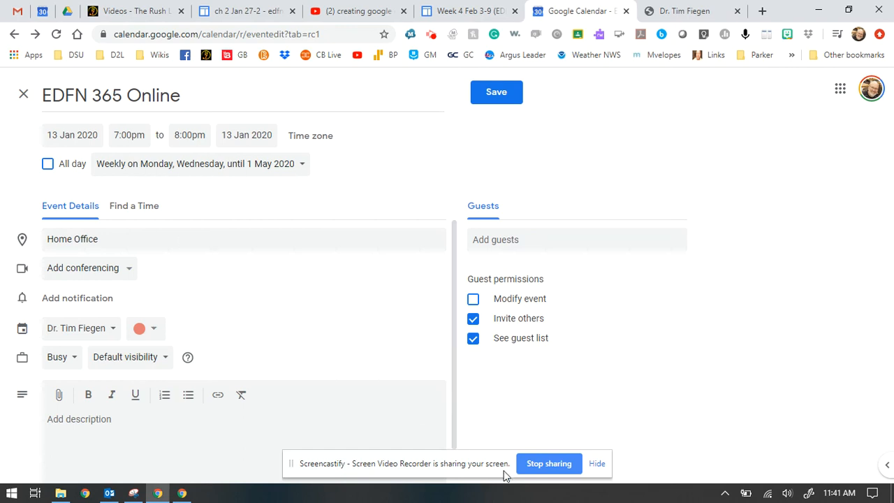
# Save EDFN 365 Online and check its 7pm Monday and Wednesday entries in January.
pyautogui.click(498, 92)
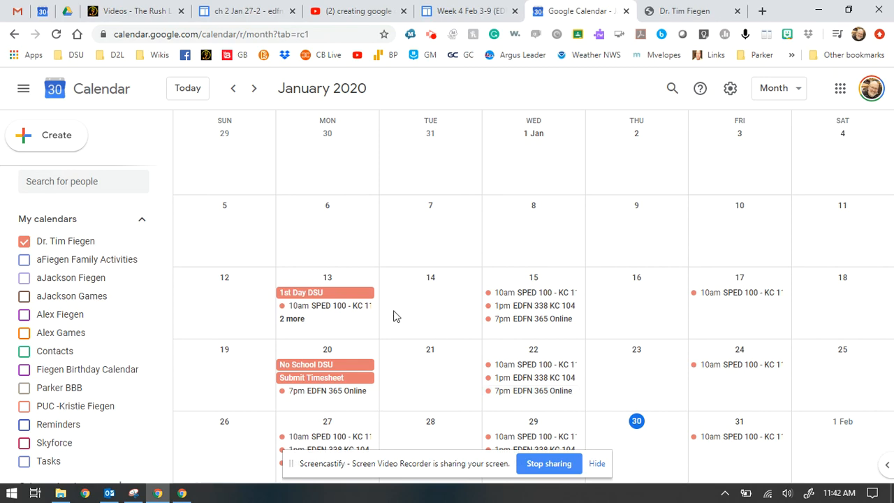
pyautogui.scroll(-1, 156, 300)
pyautogui.scroll(-5, 156, 301)
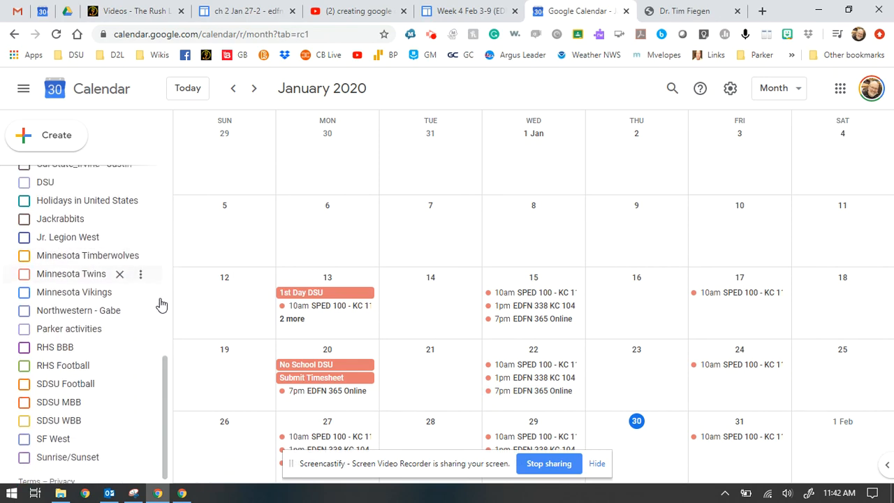
pyautogui.scroll(6, 167, 297)
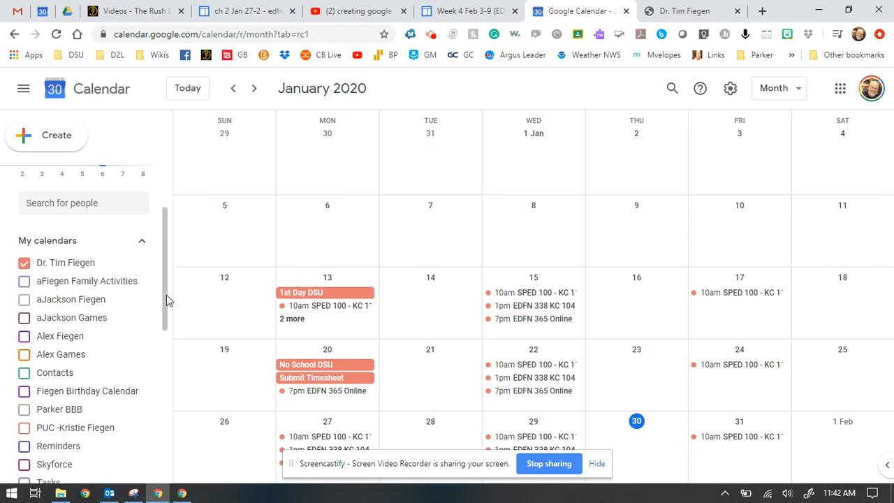
pyautogui.scroll(1, 390, 281)
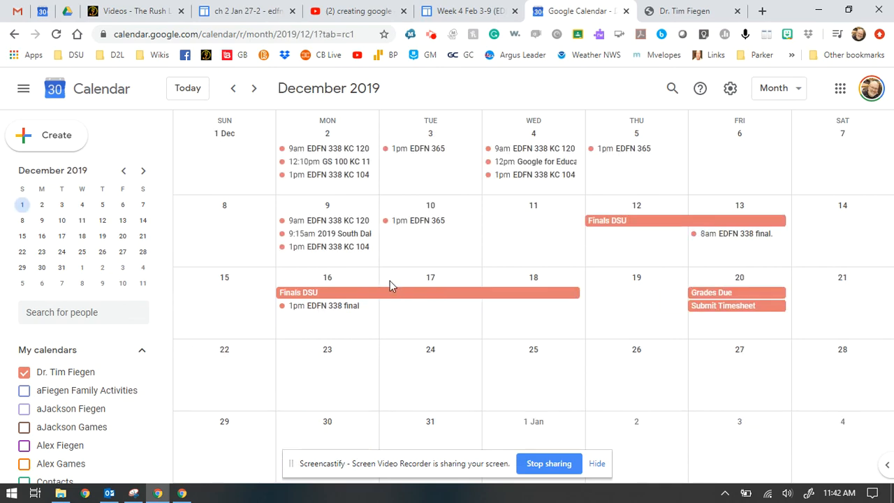
pyautogui.scroll(-1, 390, 280)
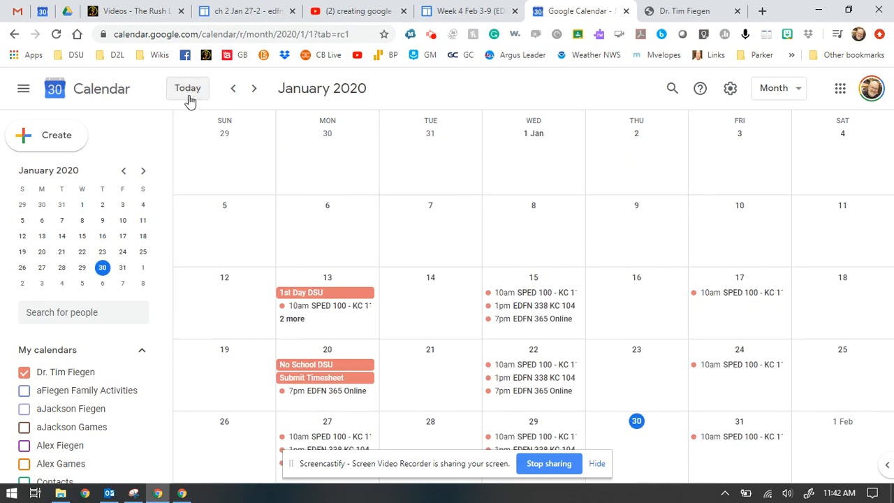